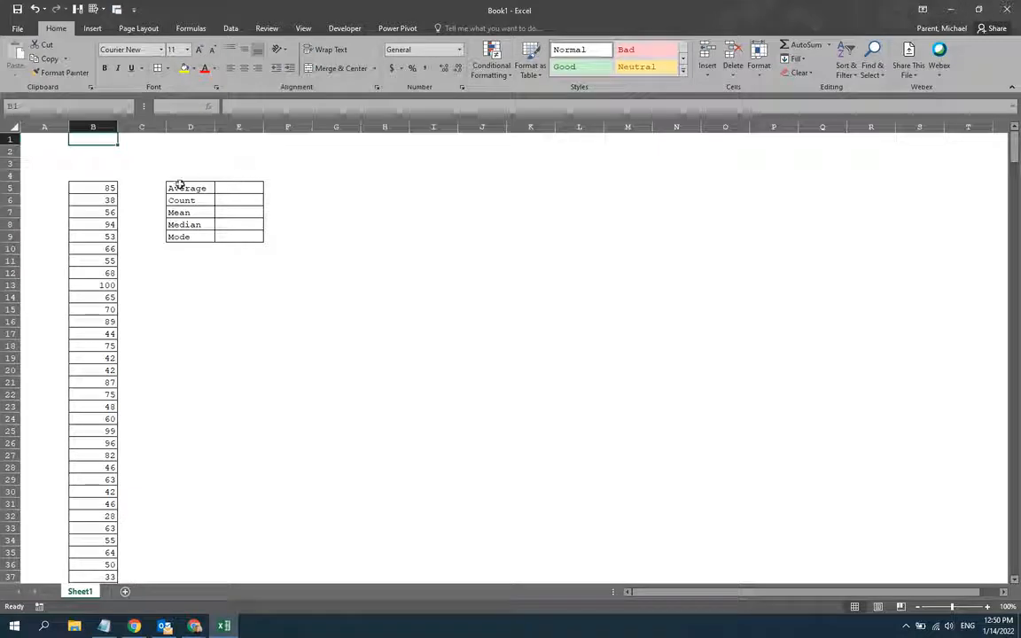
Step: Calculate the average of column B in E5 and the count of column B in E6
click(220, 189)
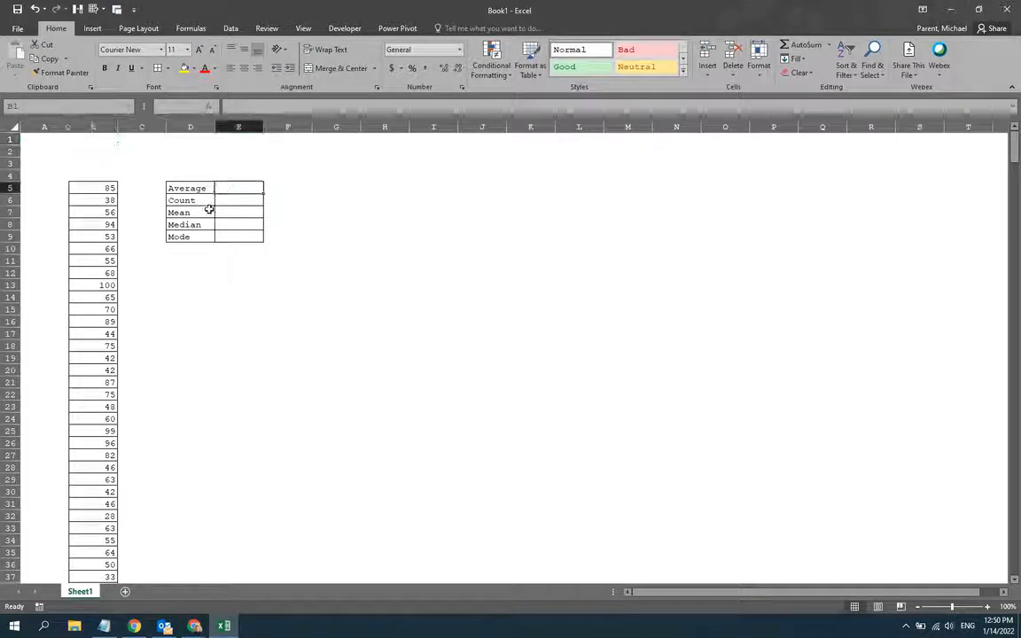
text(=)
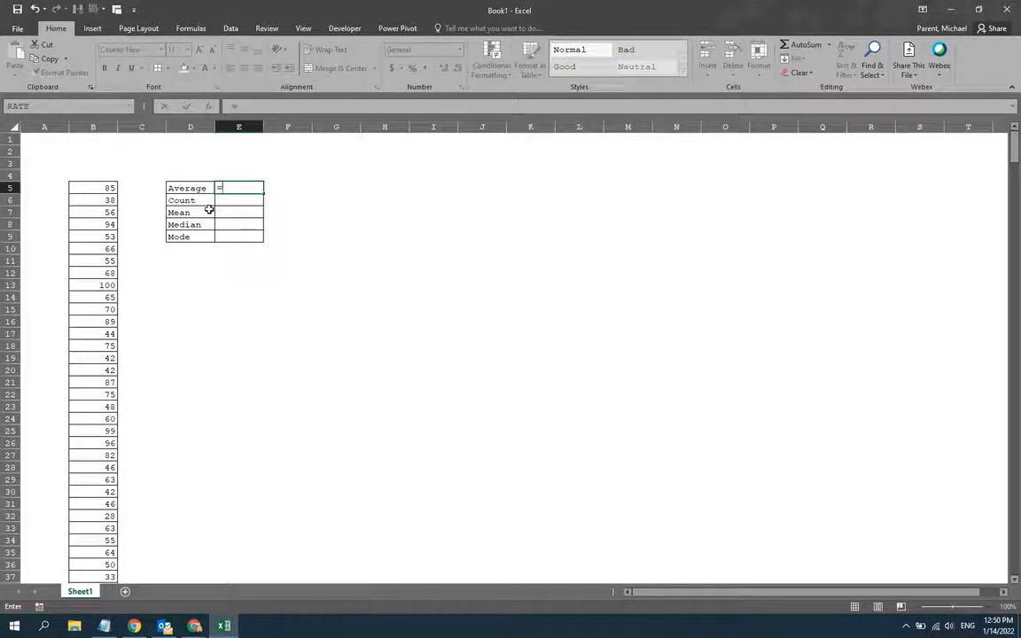
text(average()
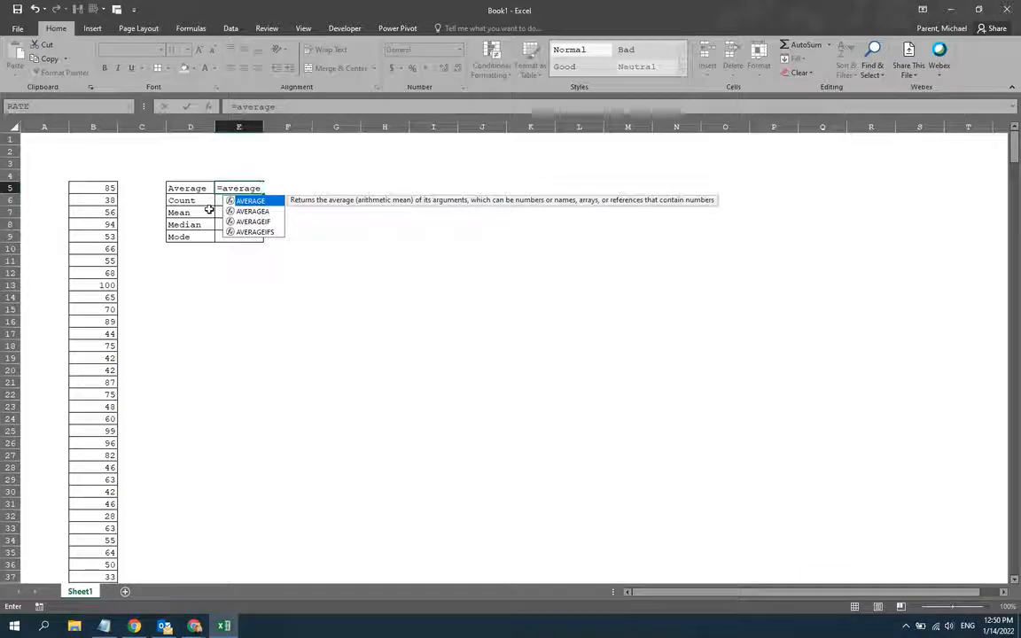
click(80, 127)
key(Return)
text(=count()
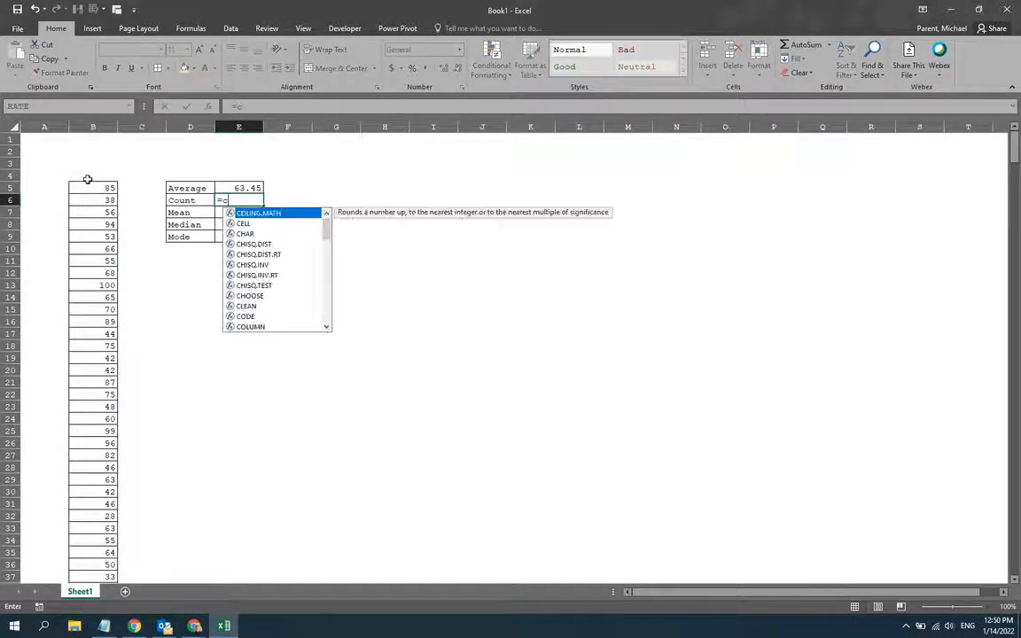
click(89, 127)
key(Return)
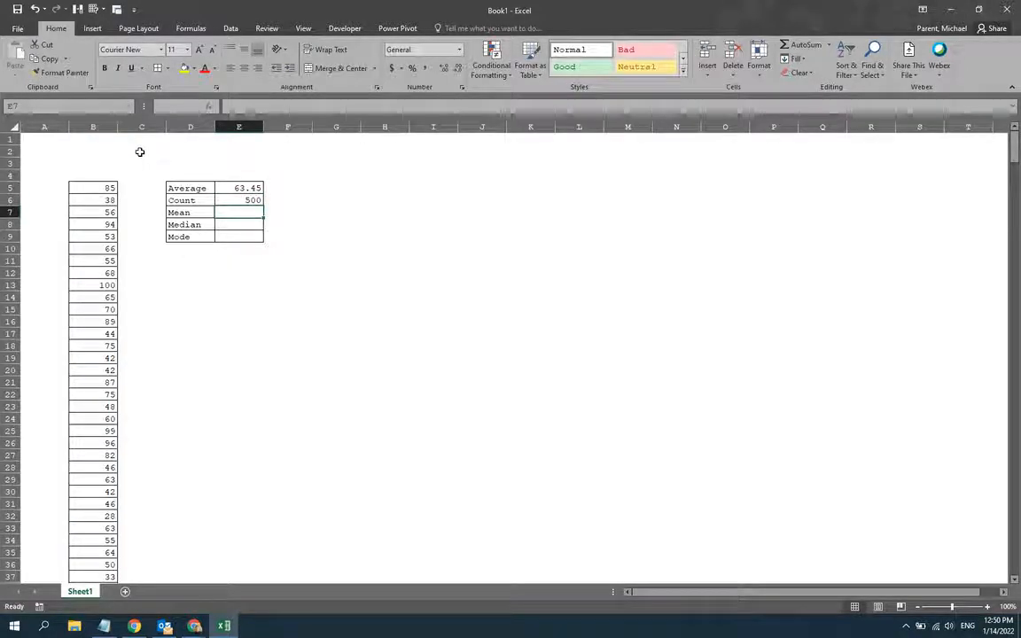
Step: Delete the Mean label and its empty result cell (D7:E7), shifting the cells below up
drag(188, 212, 239, 212)
right_click(225, 214)
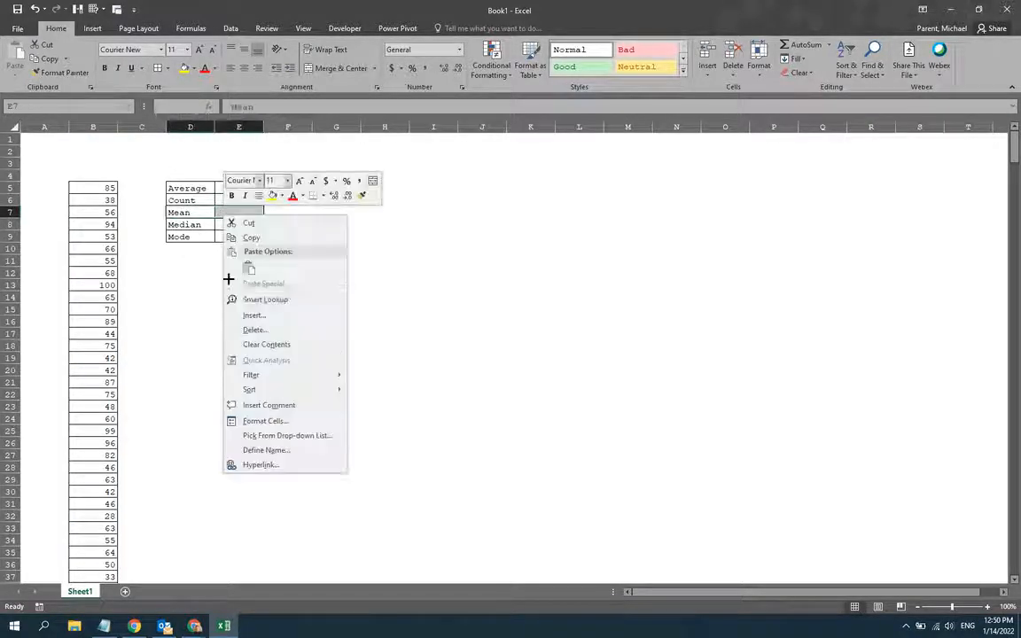
click(245, 329)
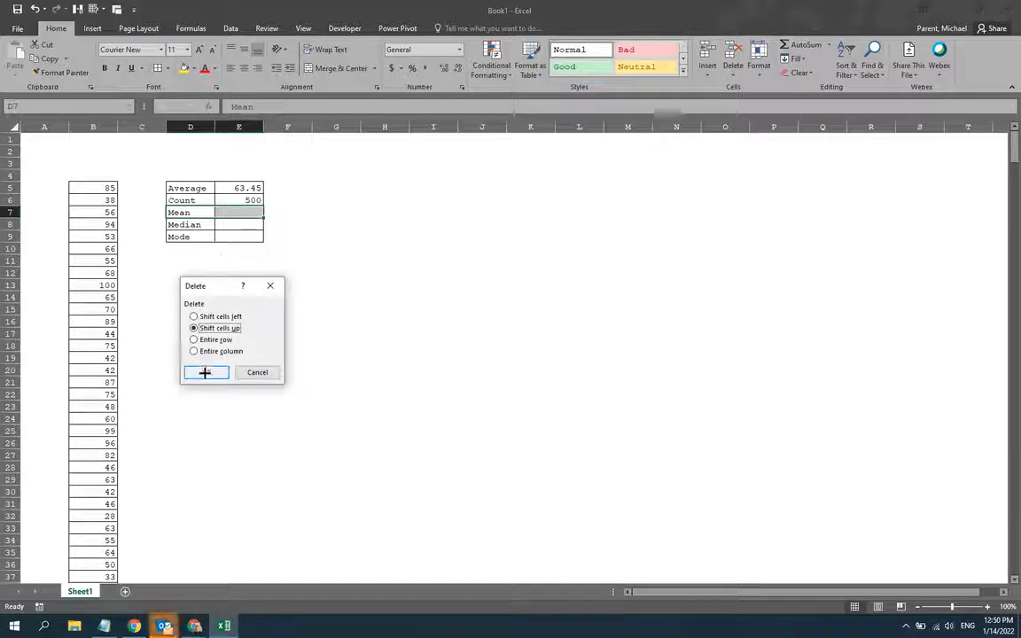
click(210, 369)
Step: Calculate the median of column B in E7 and the mode of column B in E8
click(233, 214)
text(=MEDIAN()
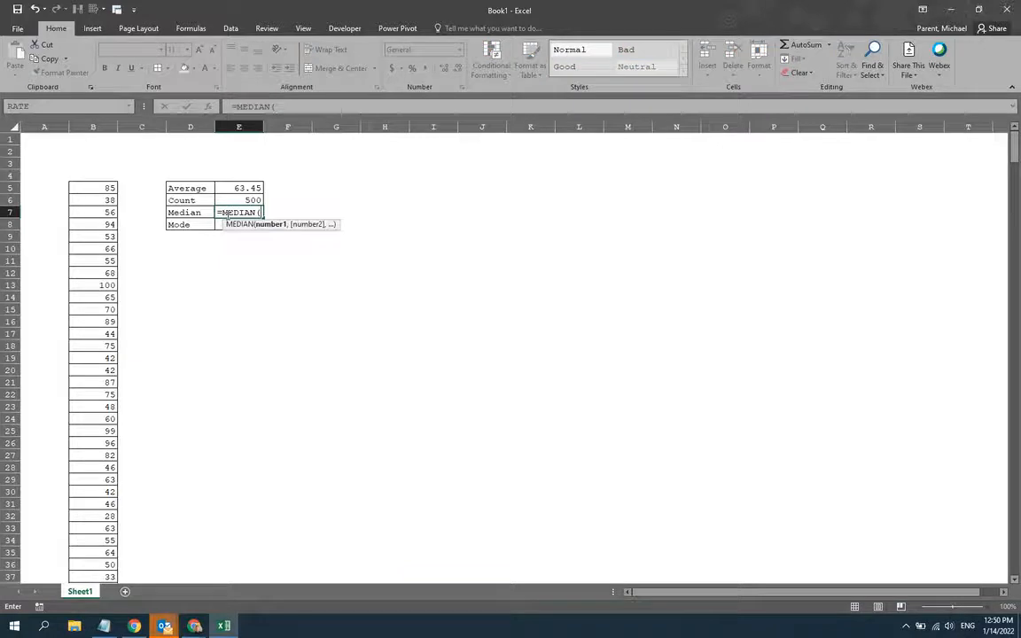
click(91, 126)
key(Return)
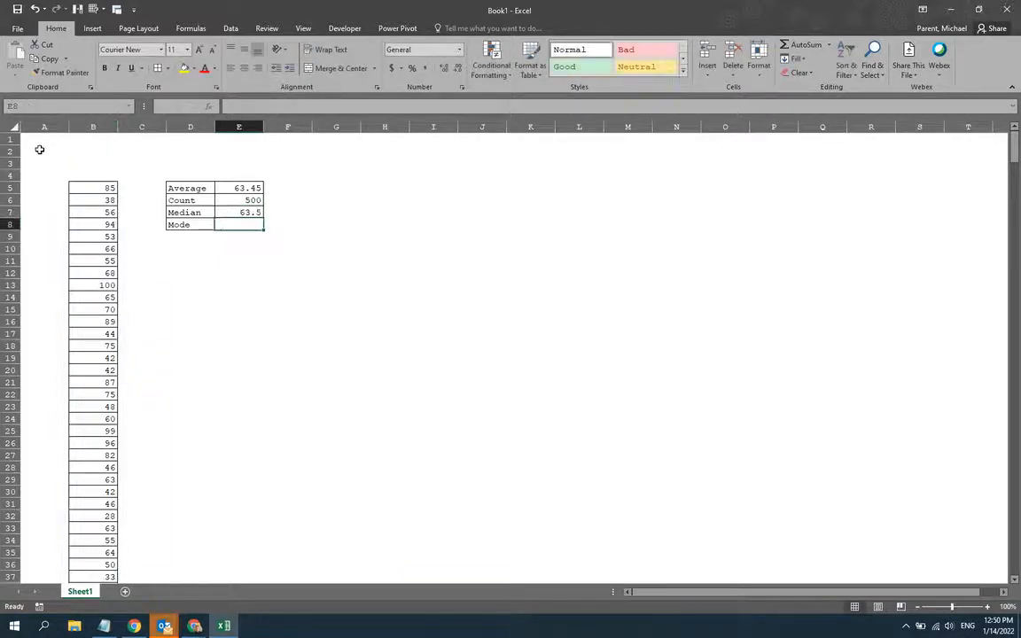
text(=mode(B:B)
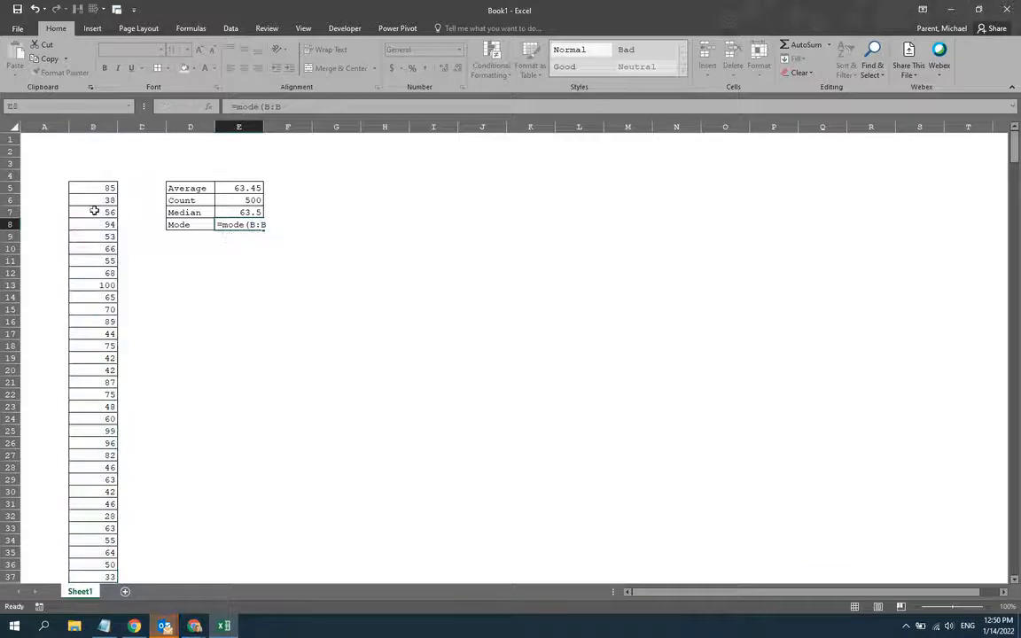
key(ctrl+Return)
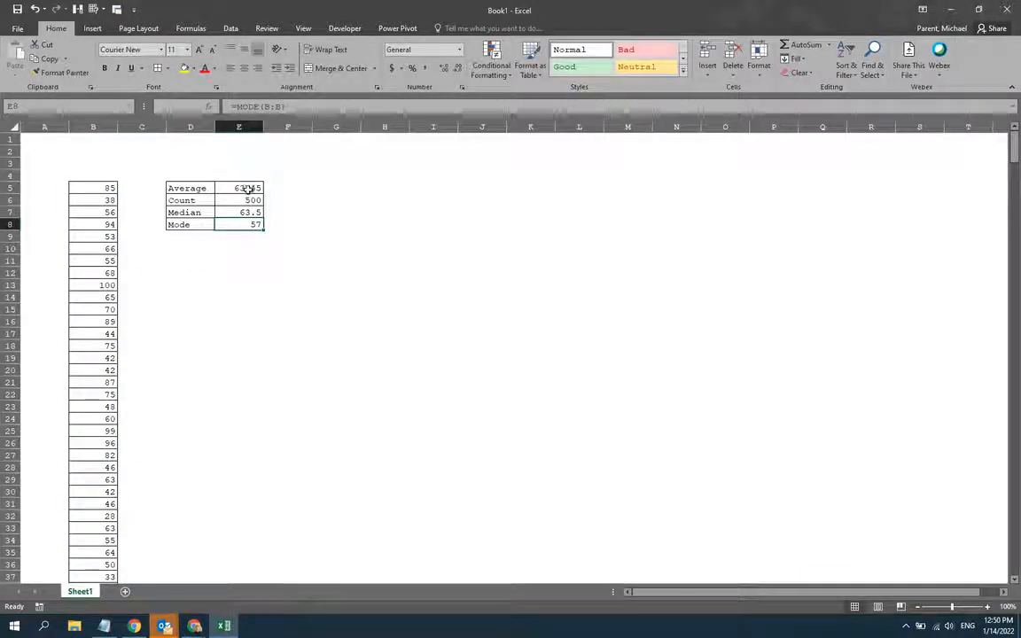
Step: Check the average formula in E5 against the status bar summary for the values in B5:B504
click(247, 189)
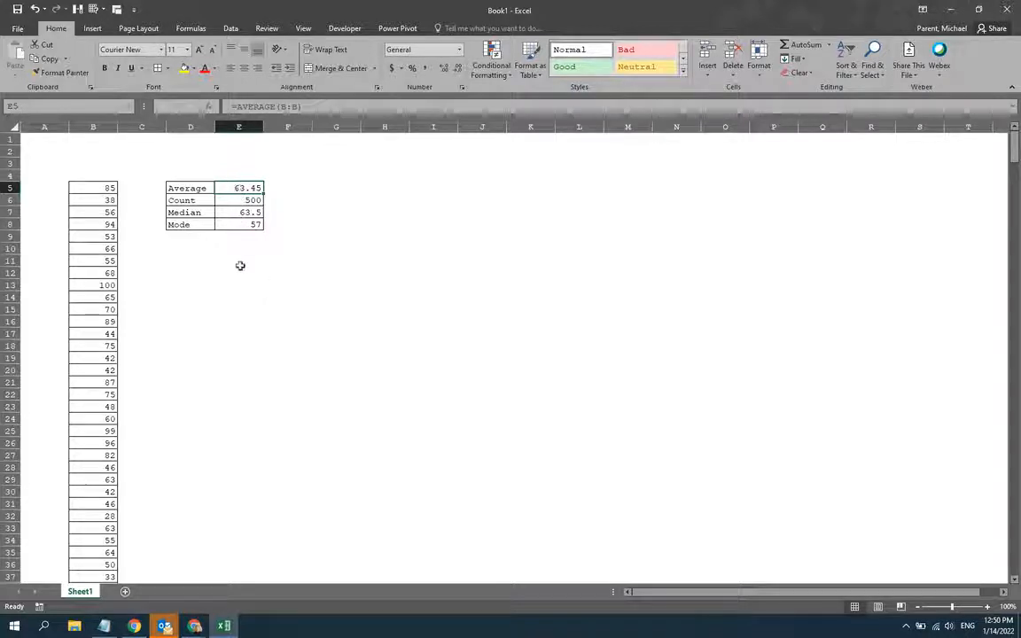
click(192, 249)
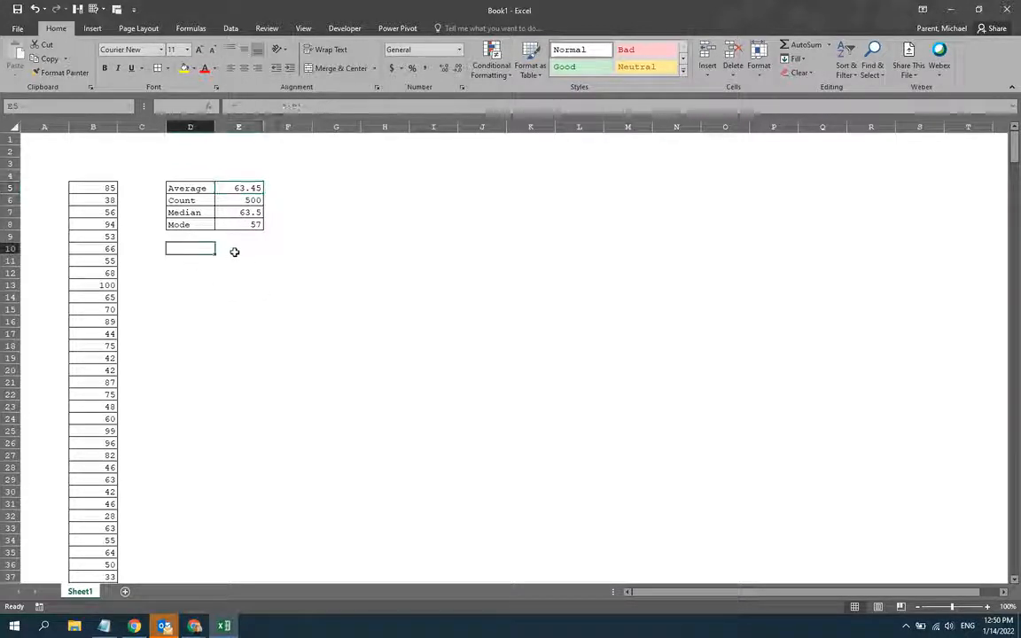
click(89, 188)
key(ctrl+shift+Down)
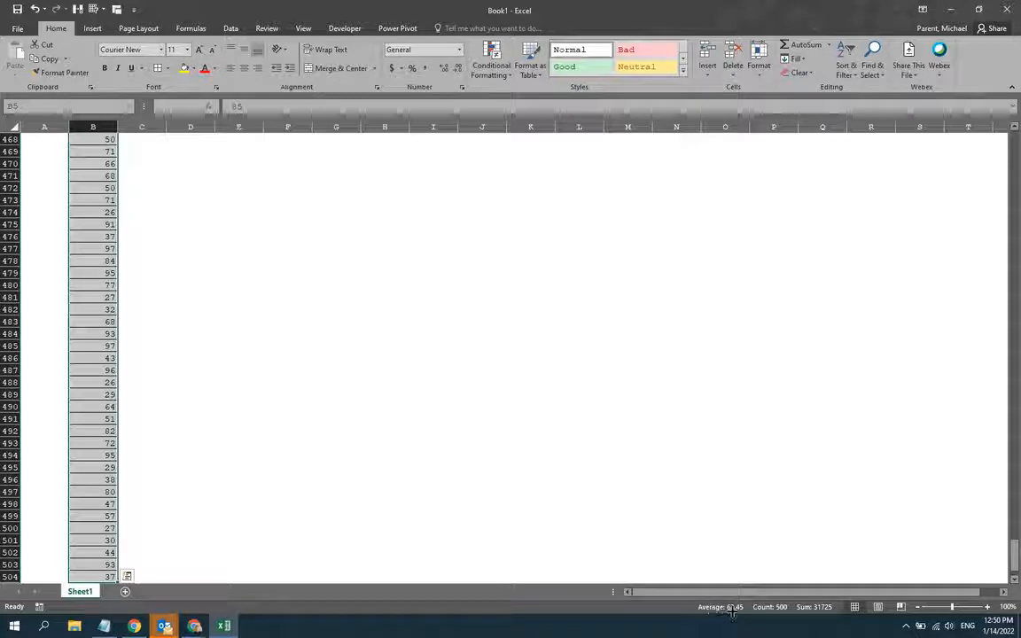
click(169, 316)
key(ctrl+Up)
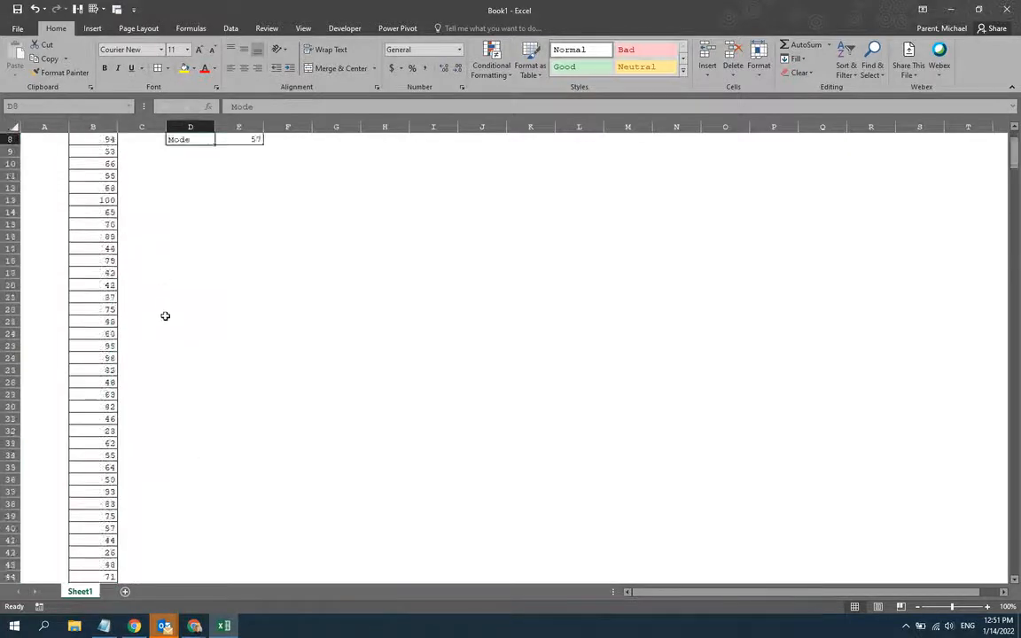
scroll(164, 315, up, 3)
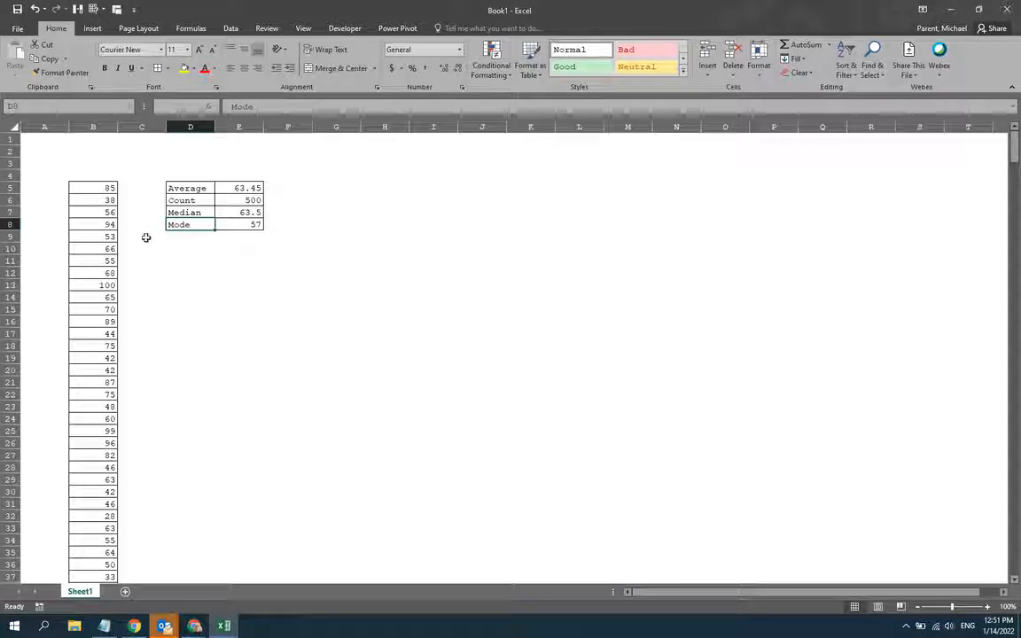
Step: Start a Descriptive Statistics analysis from the Data Analysis tools with $B$5:$B$504 as the input range
click(89, 187)
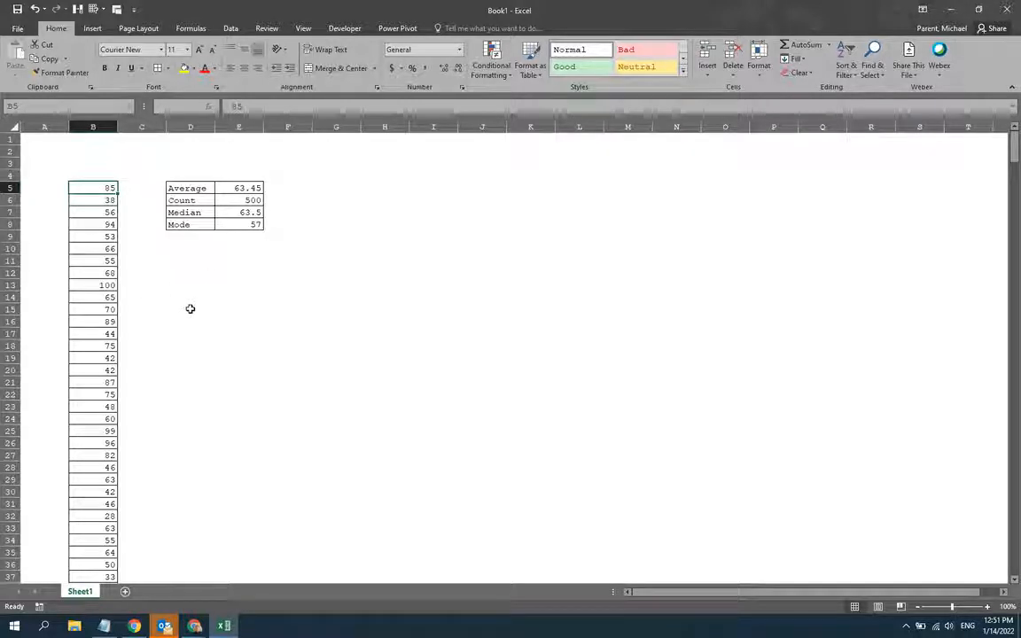
key(ctrl+shift+Down)
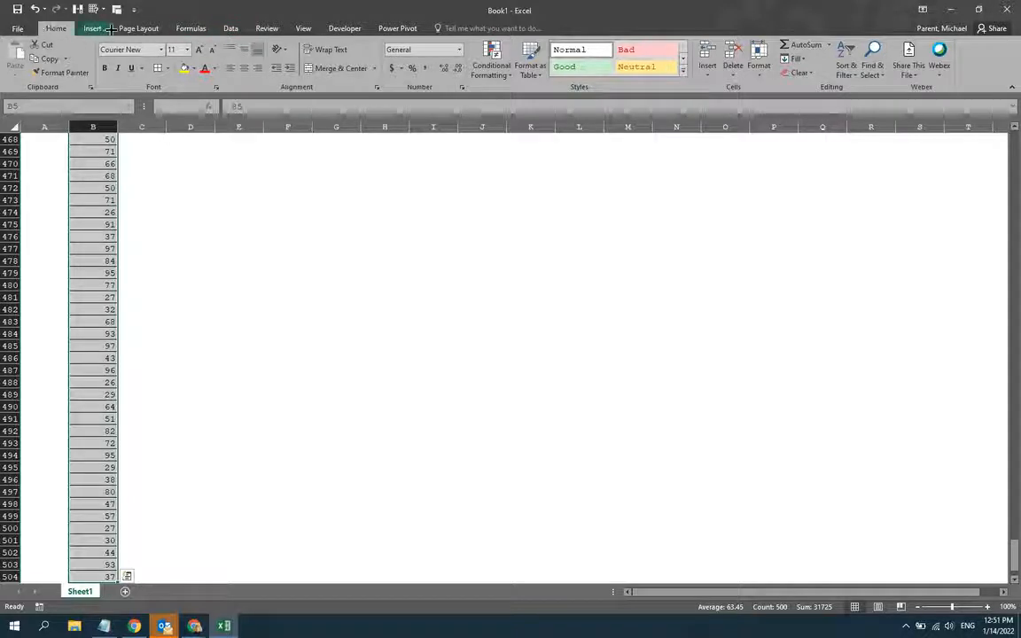
click(230, 28)
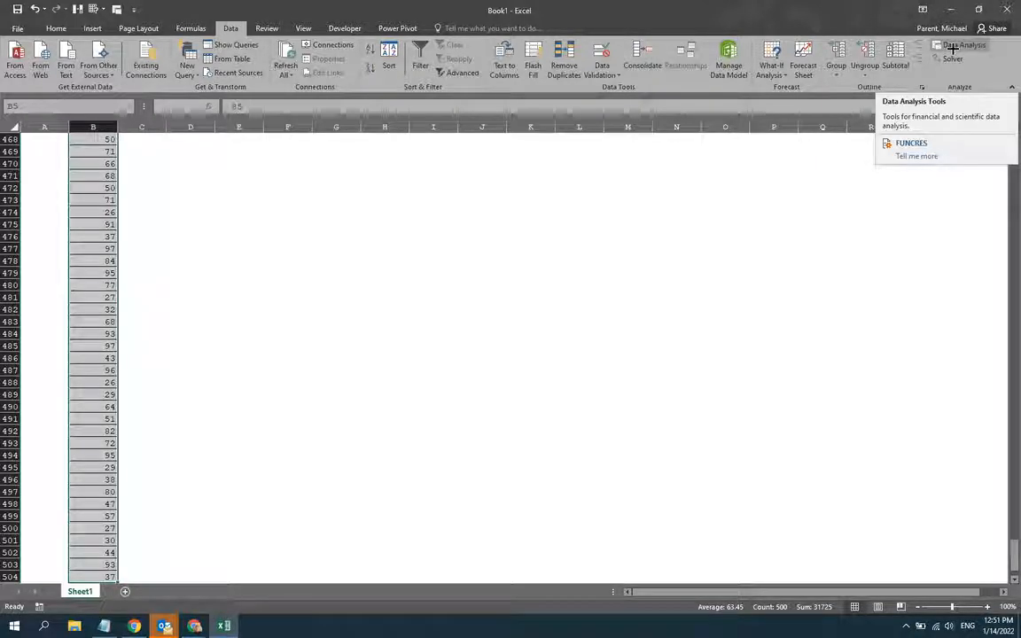
click(952, 48)
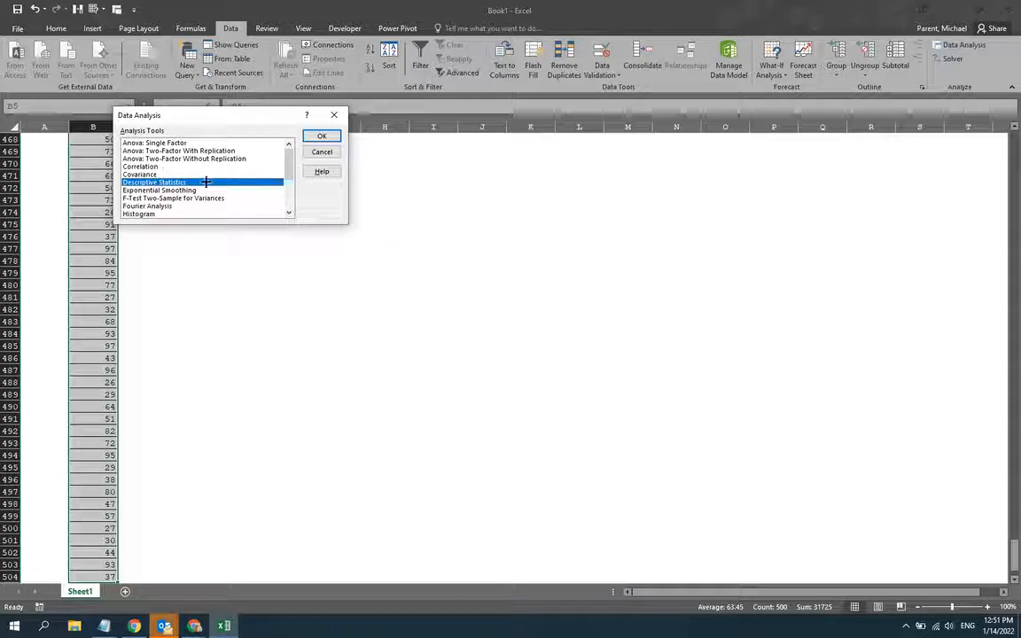
click(312, 135)
click(277, 96)
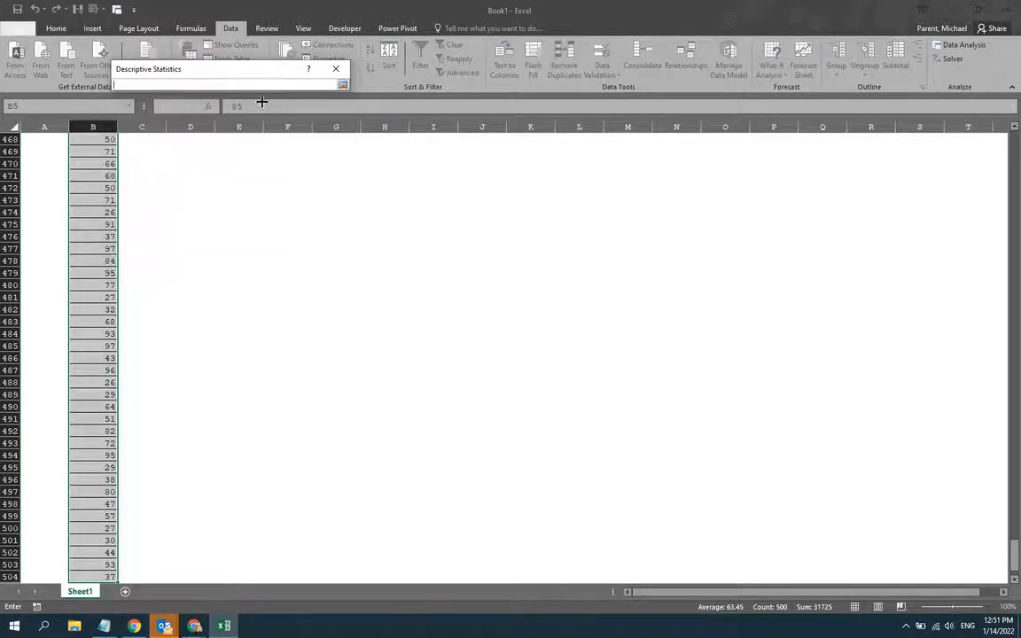
scroll(59, 232, up, 20)
click(98, 210)
key(ctrl+Up)
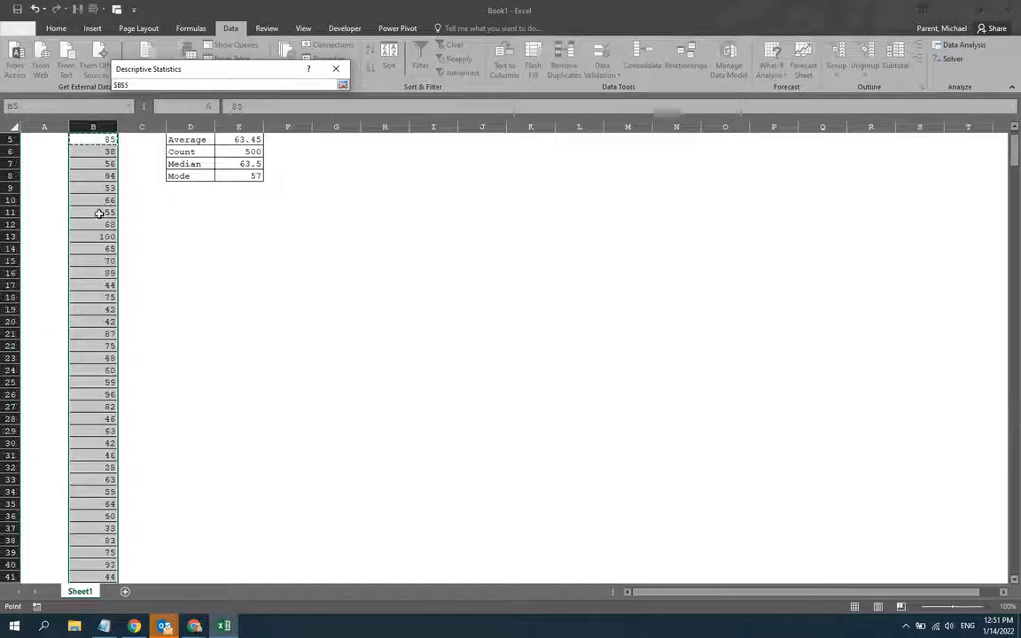
scroll(99, 213, up, 2)
key(ctrl+shift+Down)
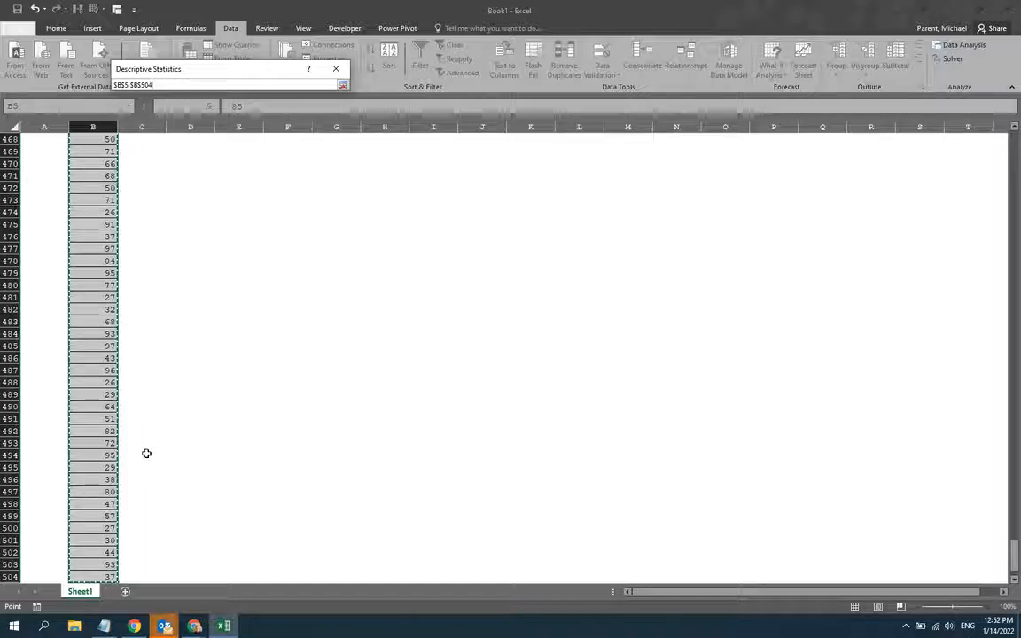
key(Return)
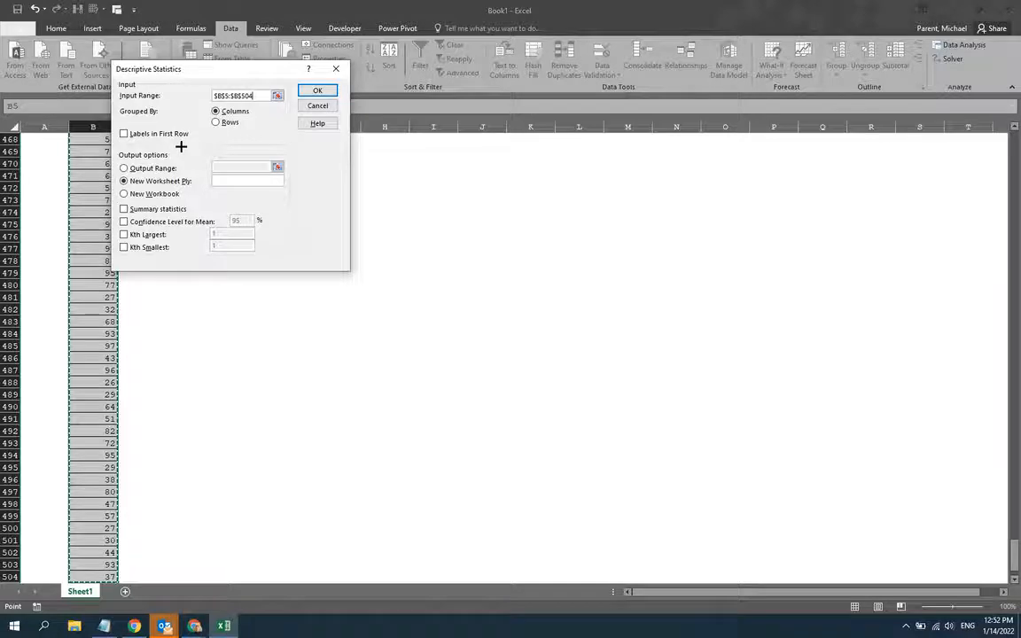
Step: Set the output range to $G$5, include summary statistics, and generate the report
click(139, 168)
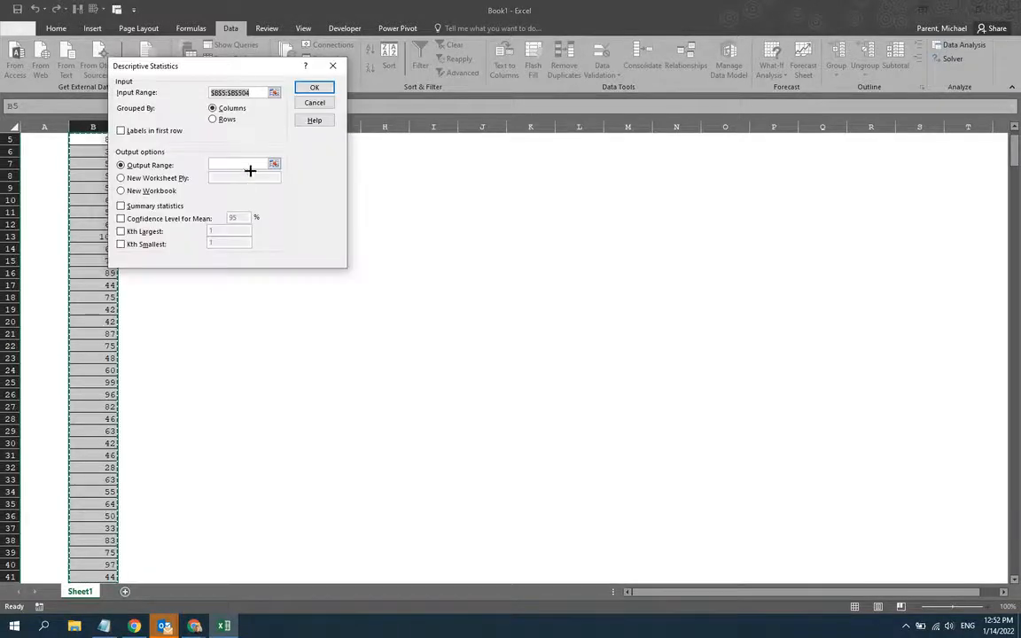
click(278, 166)
click(292, 219)
key(ctrl+Up)
key(Right)
key(Down)
key(Down)
key(Down)
key(Down)
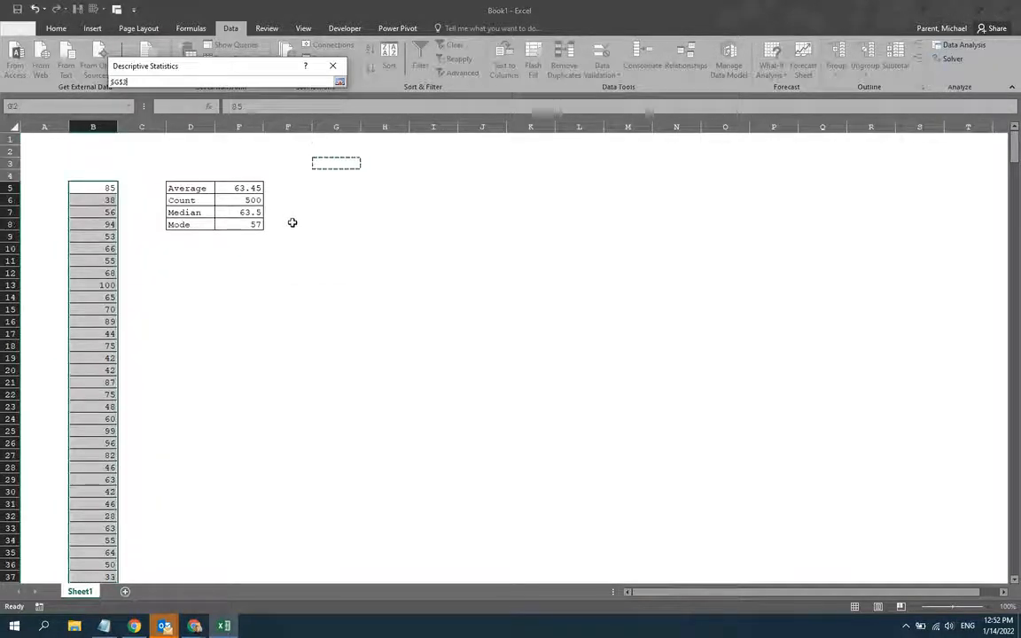
key(Return)
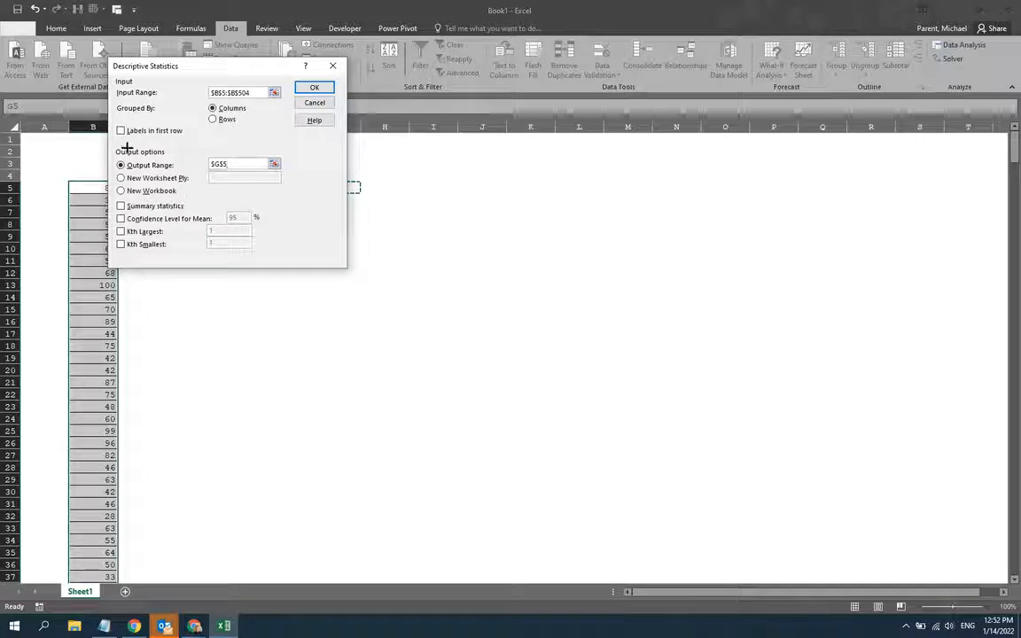
click(122, 206)
click(314, 87)
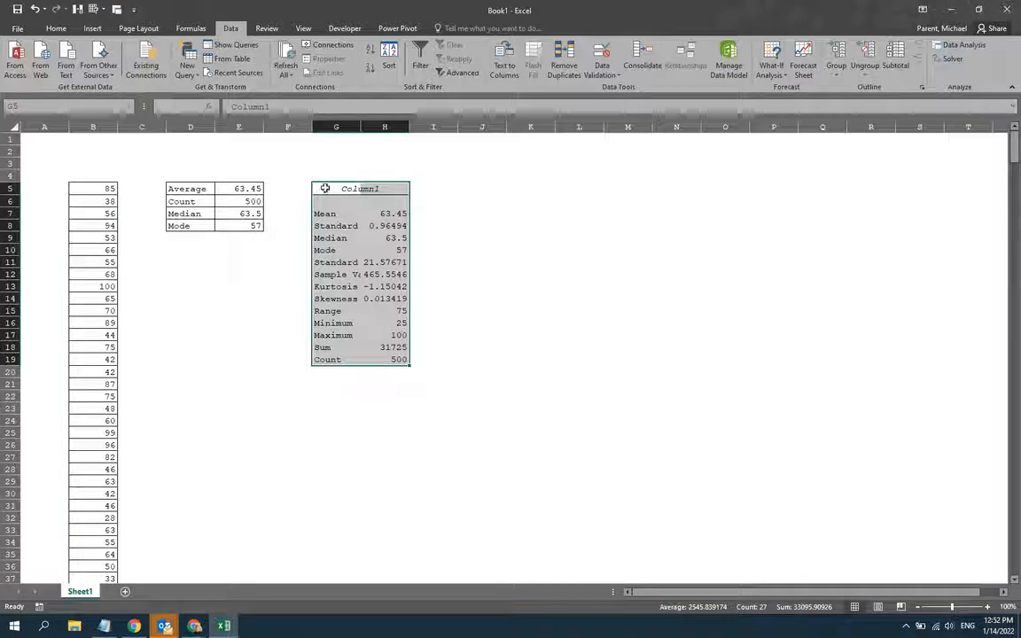
Step: Autofit column G to its labels and format H7:H19 as numbers with two decimals and a thousands separator
click(325, 187)
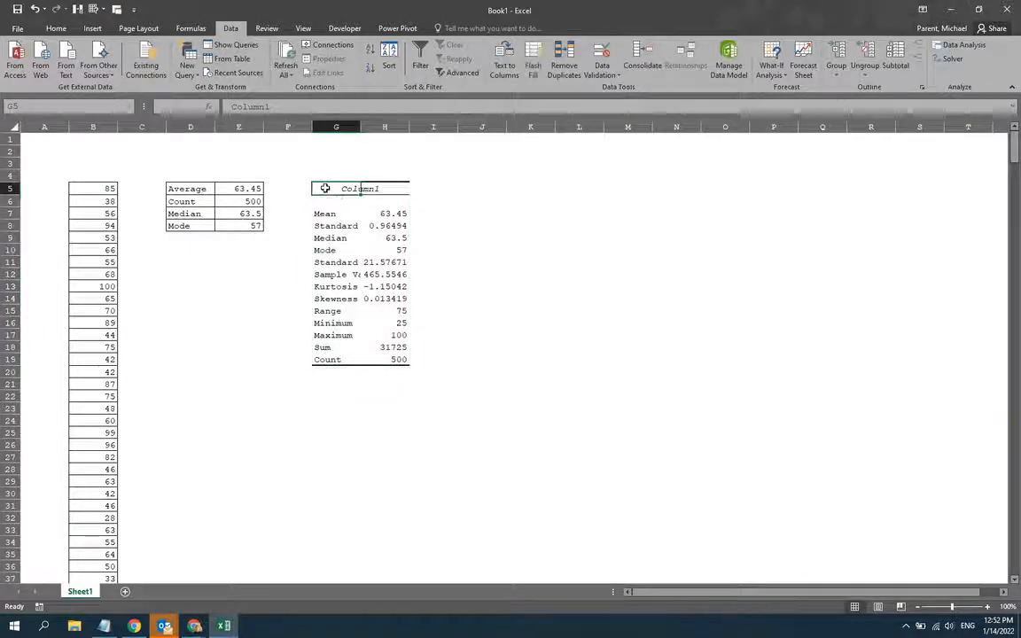
double_click(361, 126)
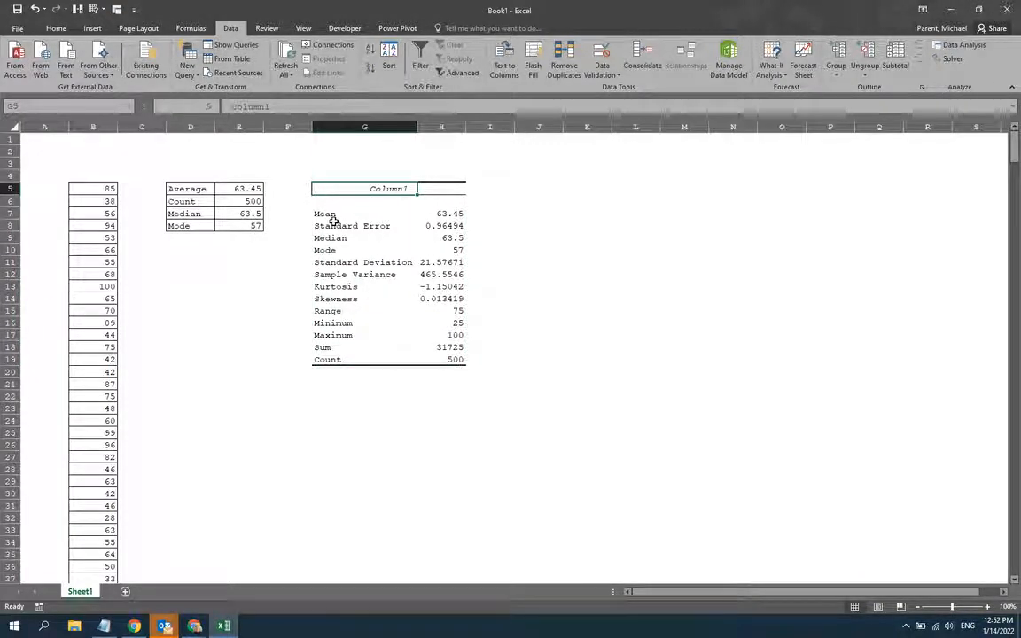
drag(439, 216, 447, 356)
key(ctrl+shift+1)
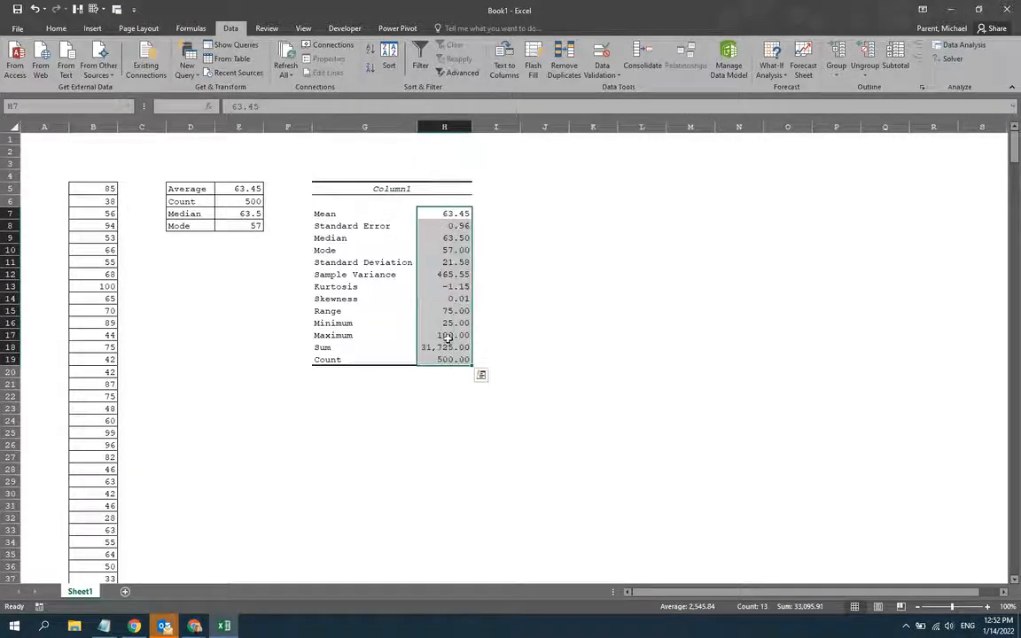
Step: Compare the formula results in E5:E8 with the matching mean and count entries in the descriptive statistics report
click(430, 287)
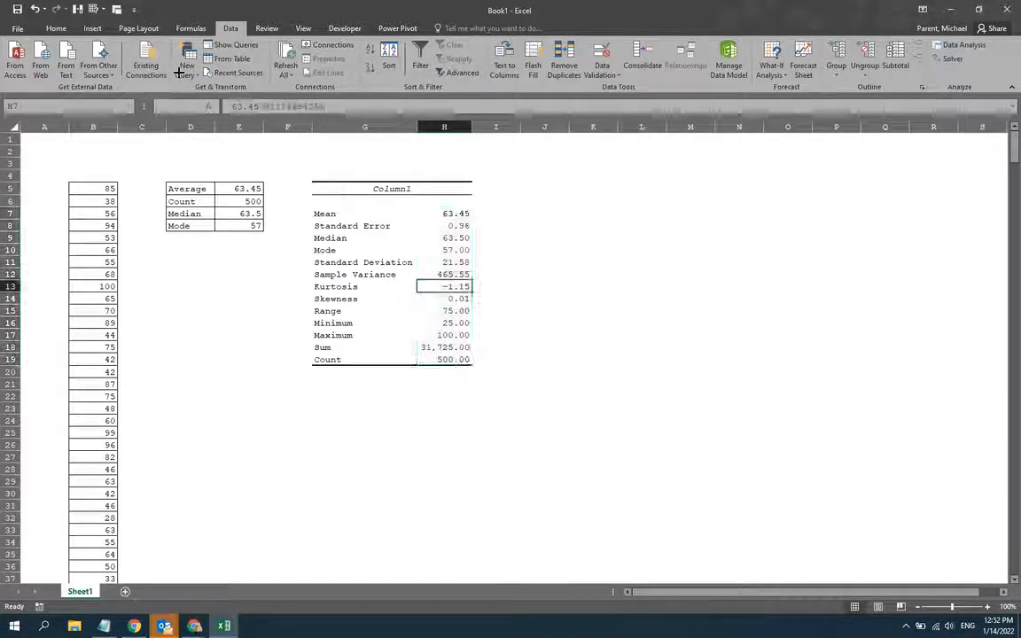
click(337, 214)
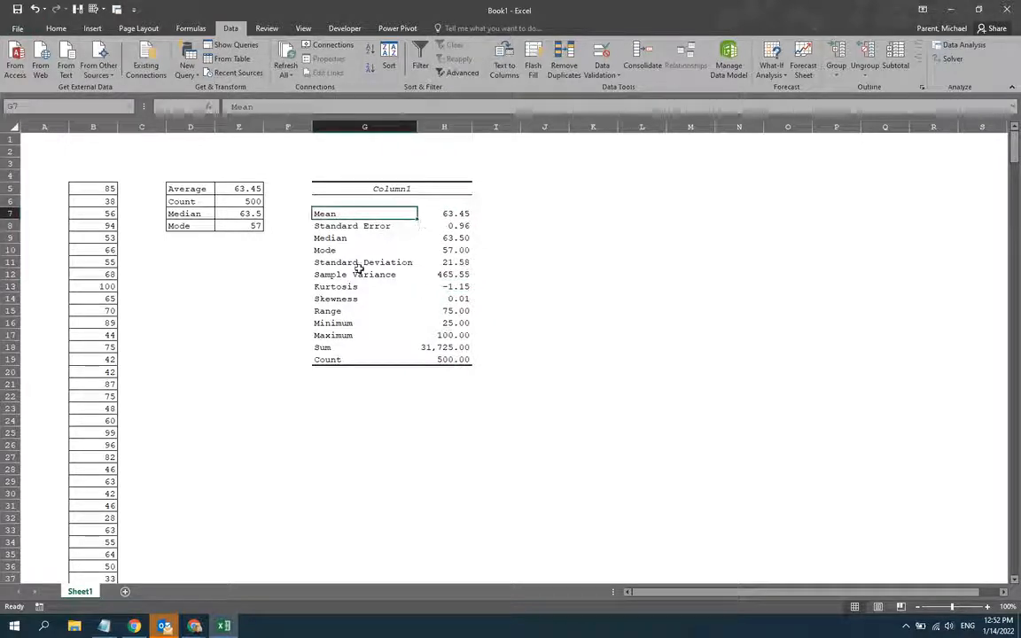
drag(219, 189, 255, 226)
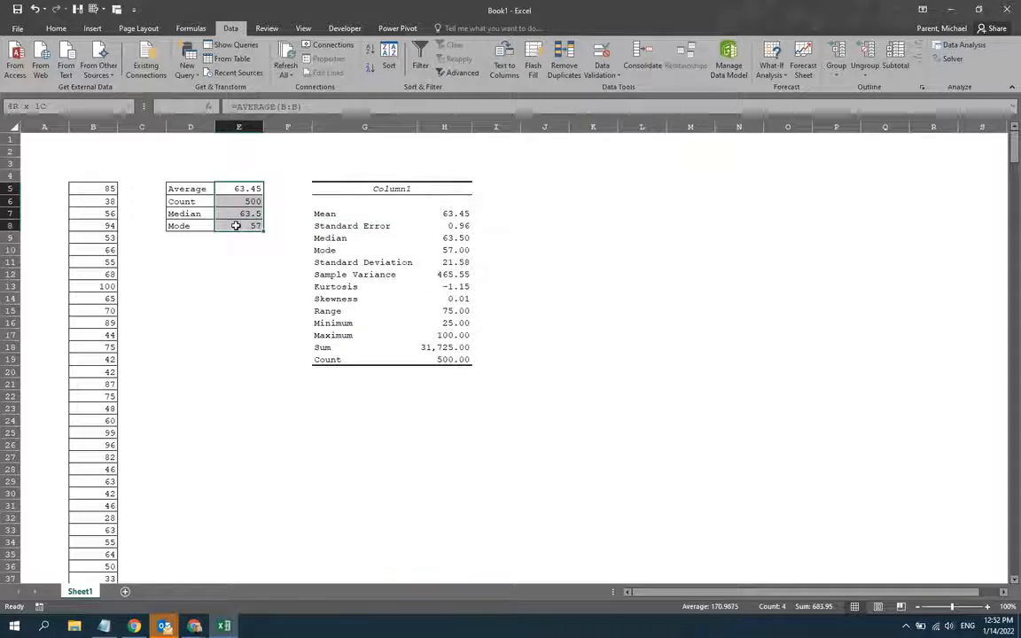
drag(325, 360, 427, 360)
click(235, 202)
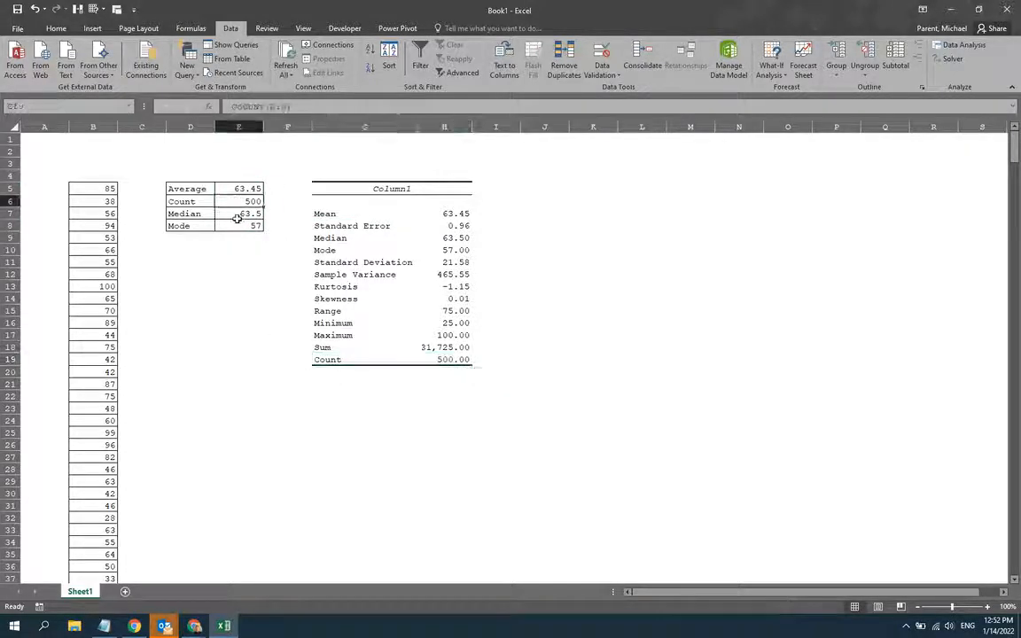
Step: Compare the average and median formula results in column E with the Mean and Median rows of the descriptive statistics report
click(218, 190)
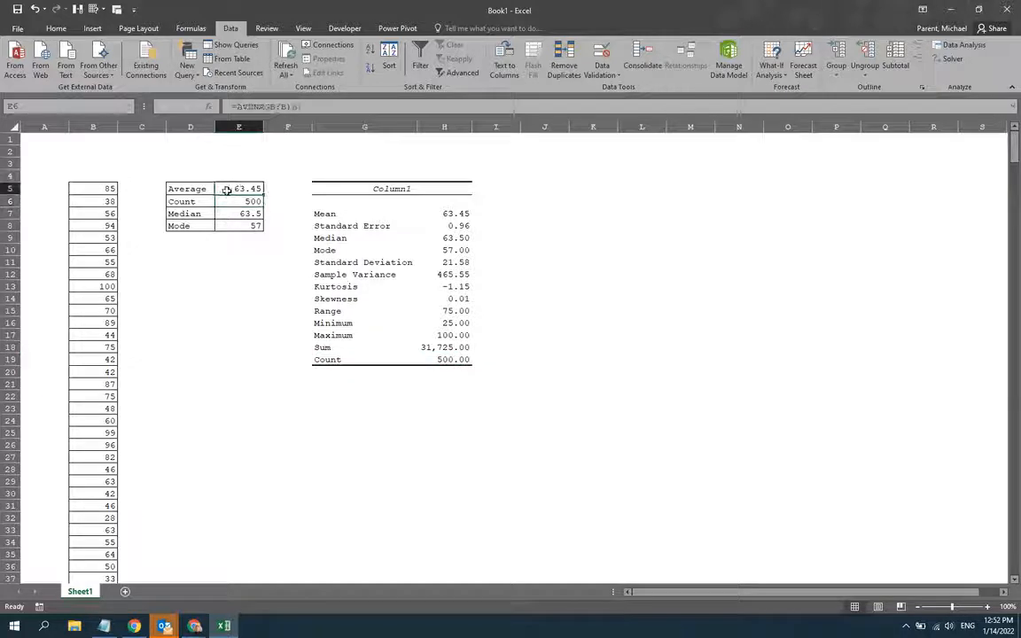
drag(443, 213, 342, 210)
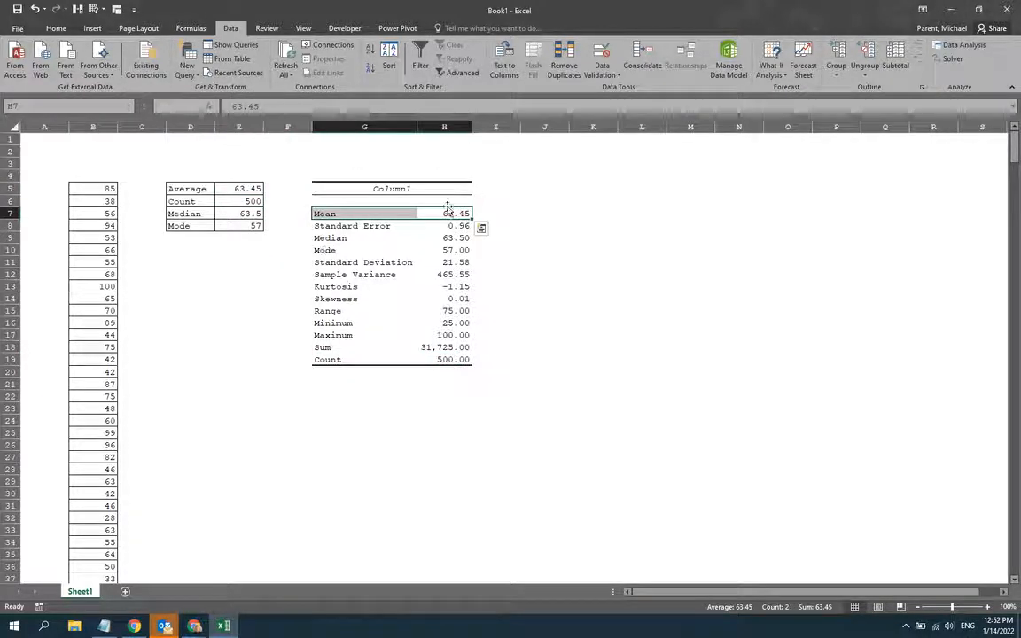
click(405, 241)
drag(405, 240, 456, 237)
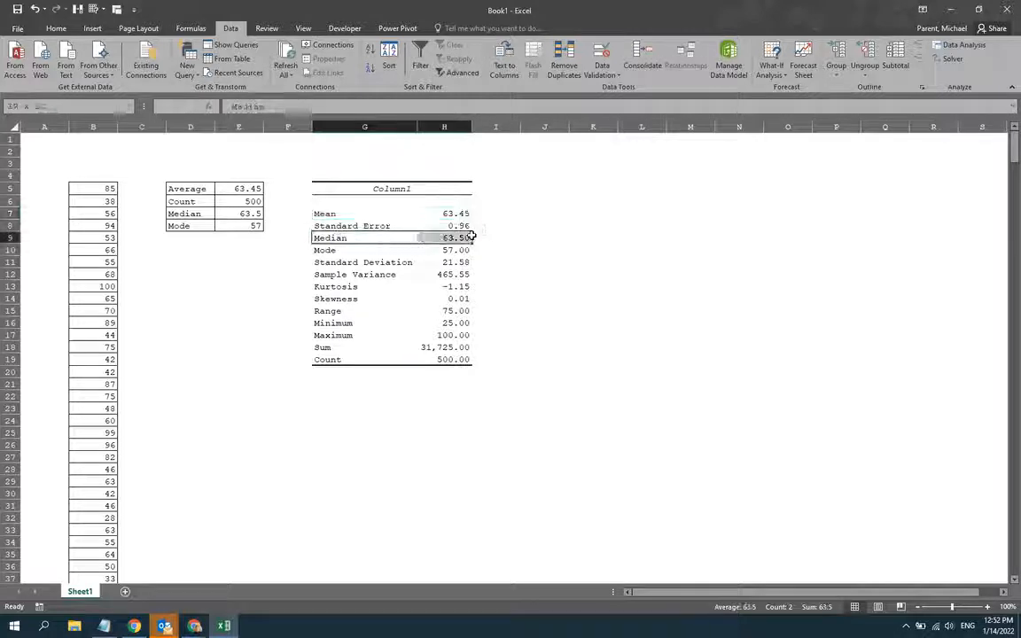
click(232, 213)
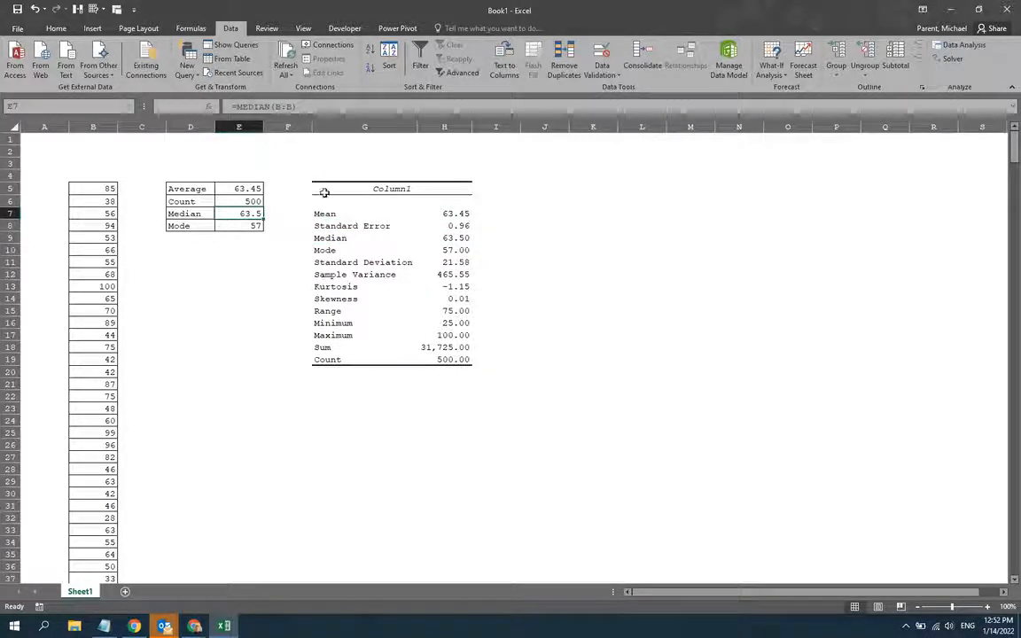
click(324, 189)
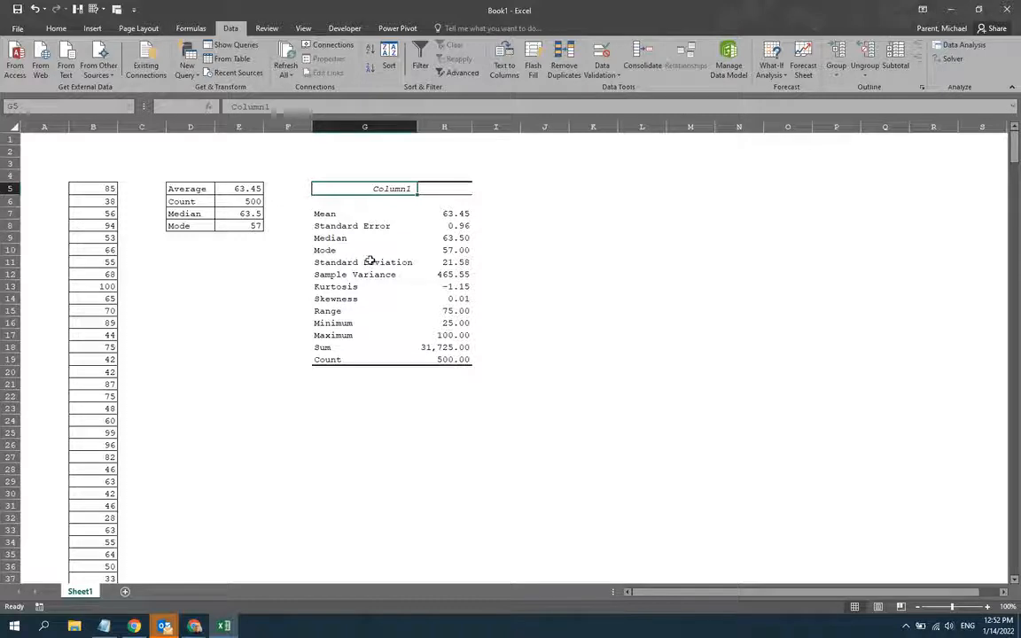
drag(221, 189, 235, 228)
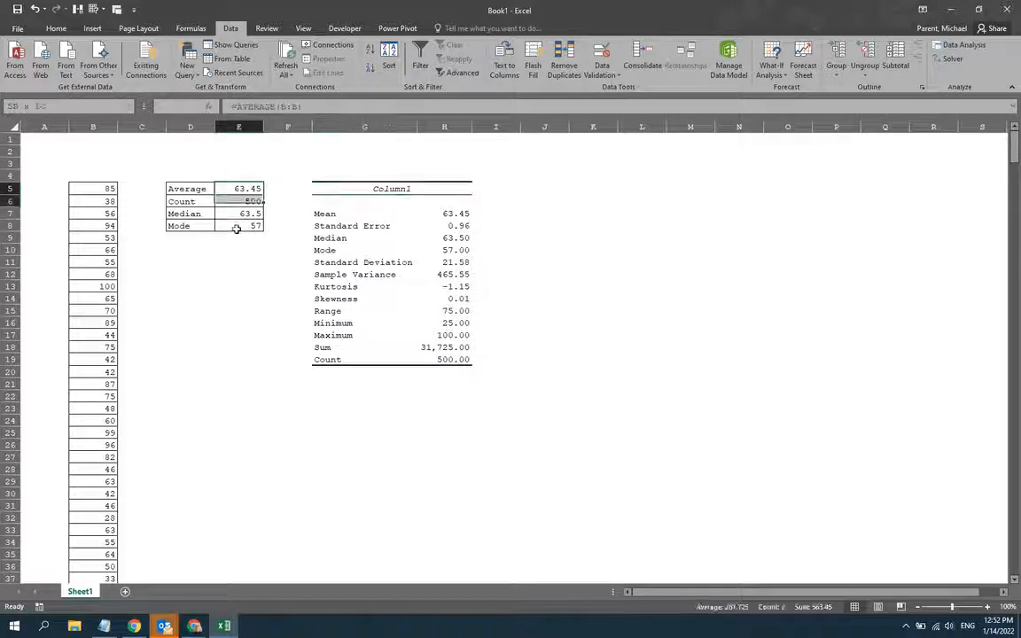
click(232, 287)
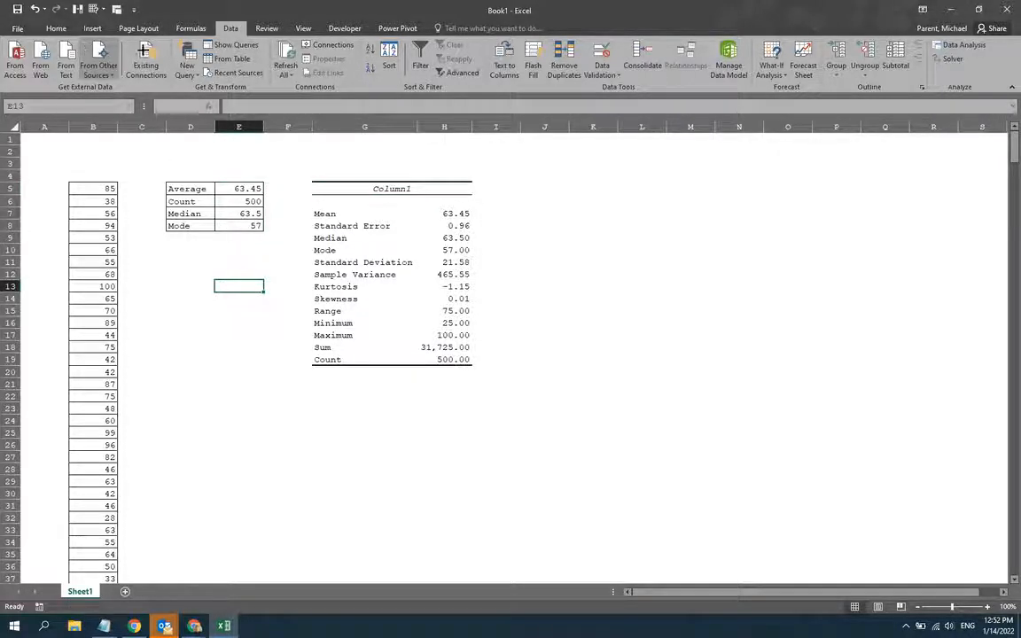
click(946, 44)
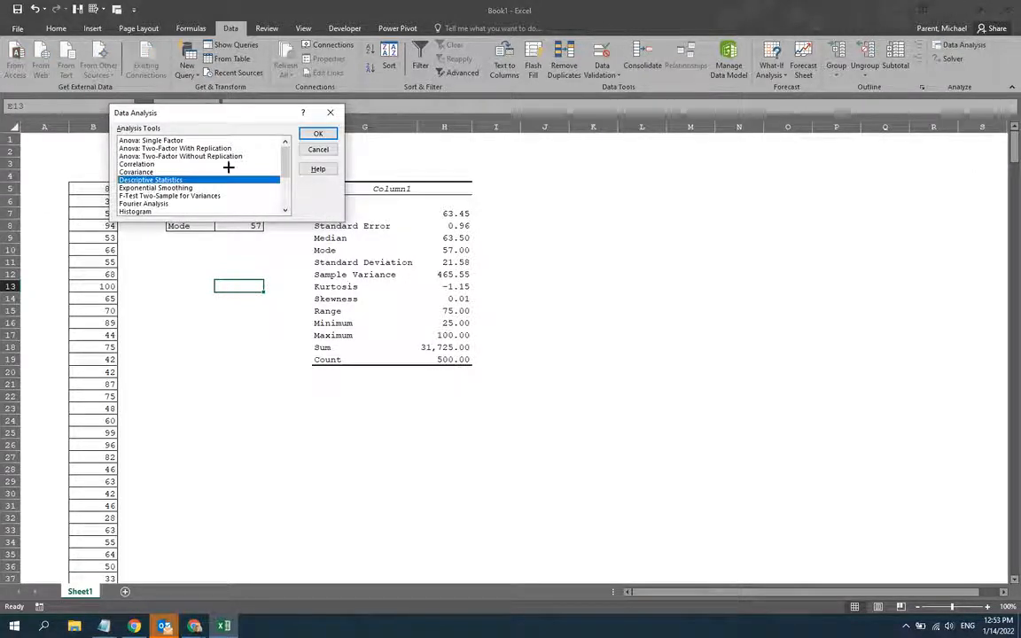
click(340, 108)
click(200, 276)
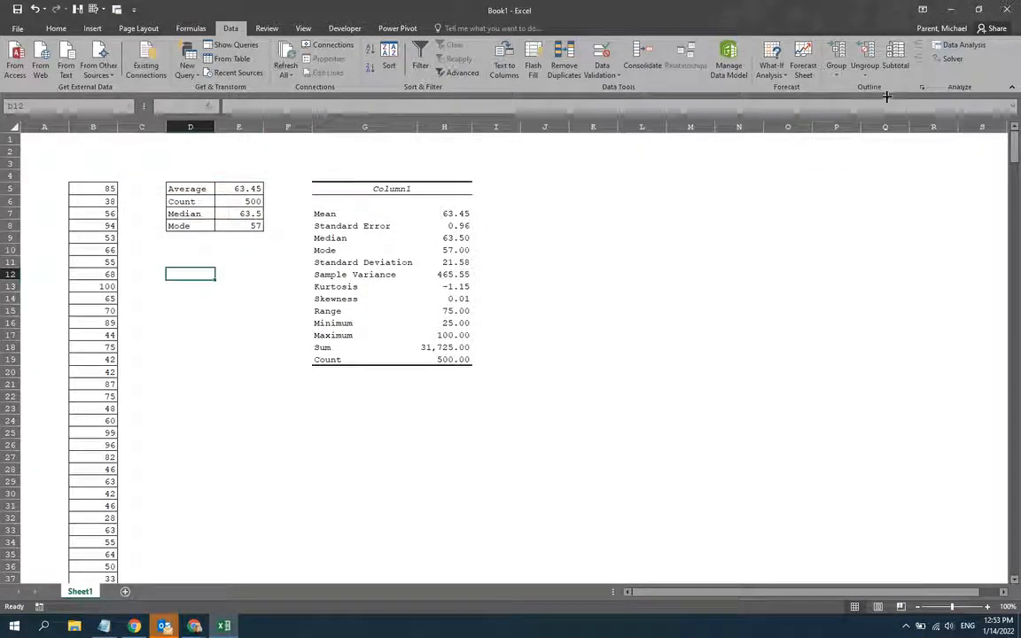
right_click(939, 48)
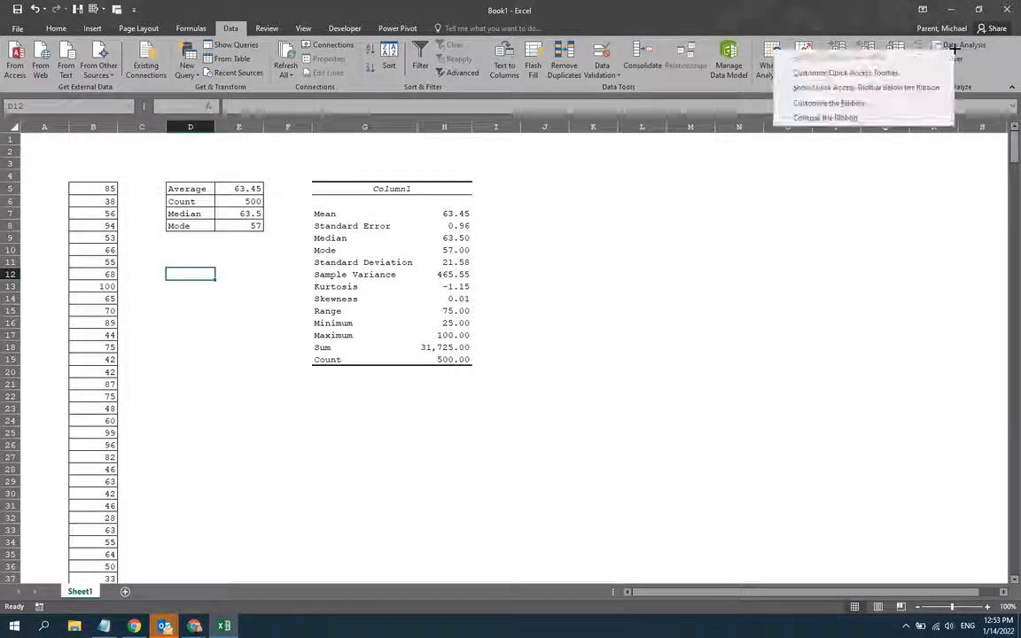
click(675, 204)
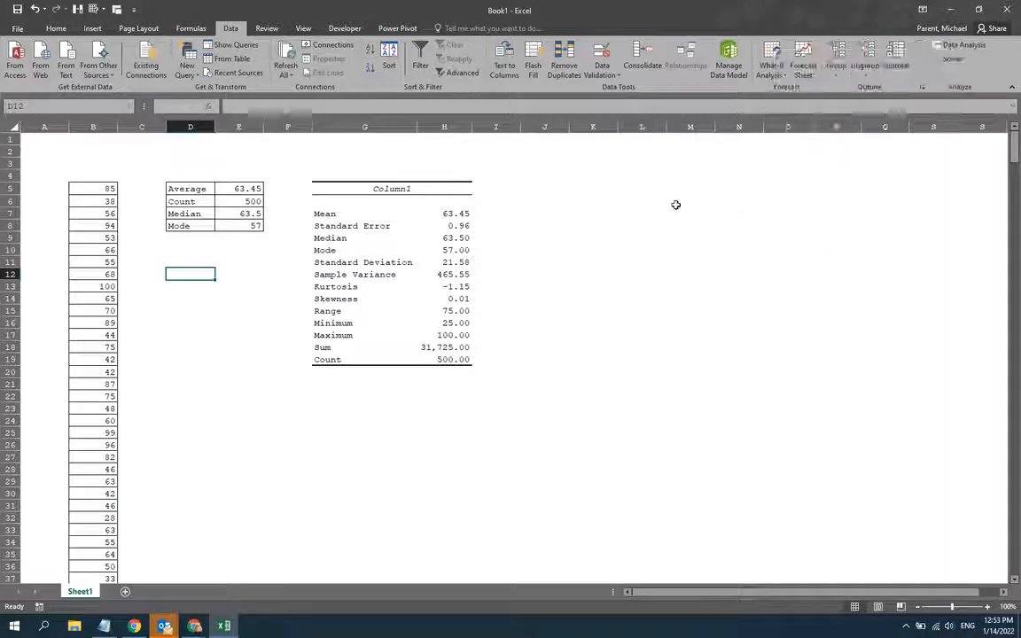
Step: Disable the Solver Add-in in the Excel add-ins settings, leaving the Analysis ToolPak enabled
click(13, 28)
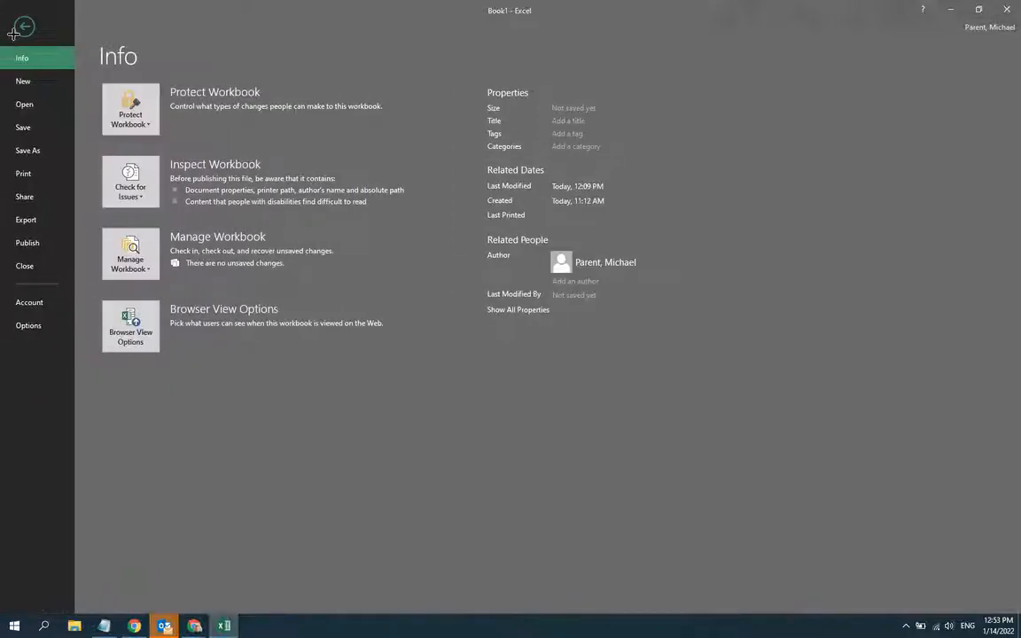
click(29, 325)
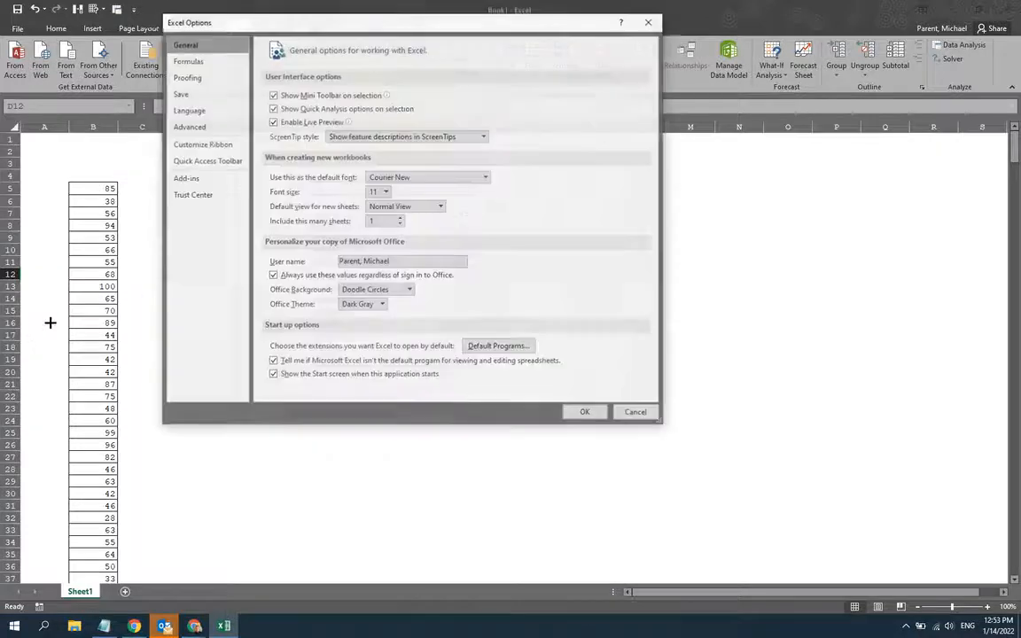
click(182, 178)
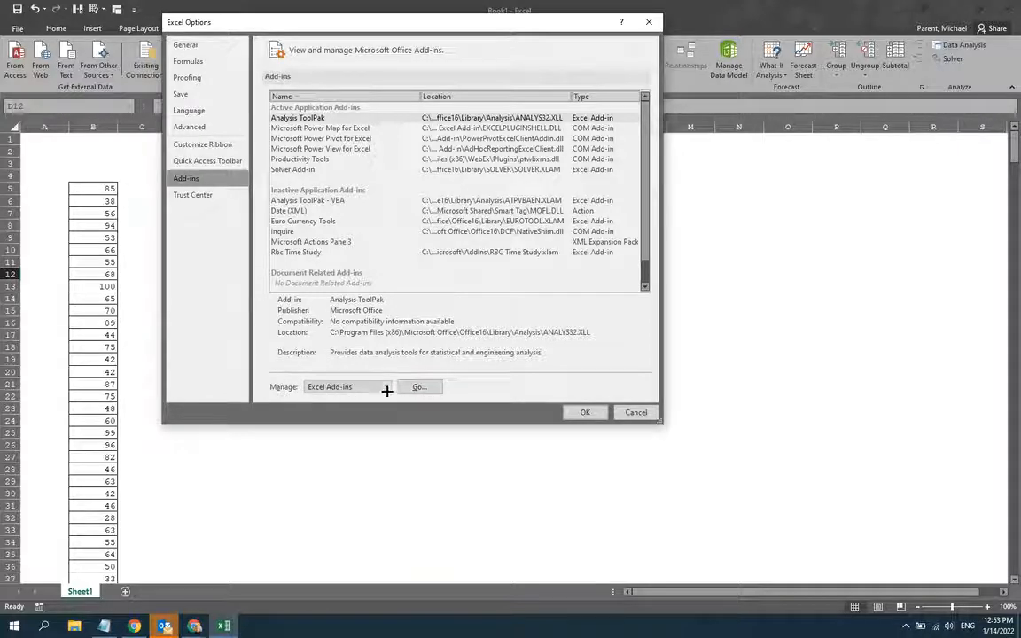
click(418, 385)
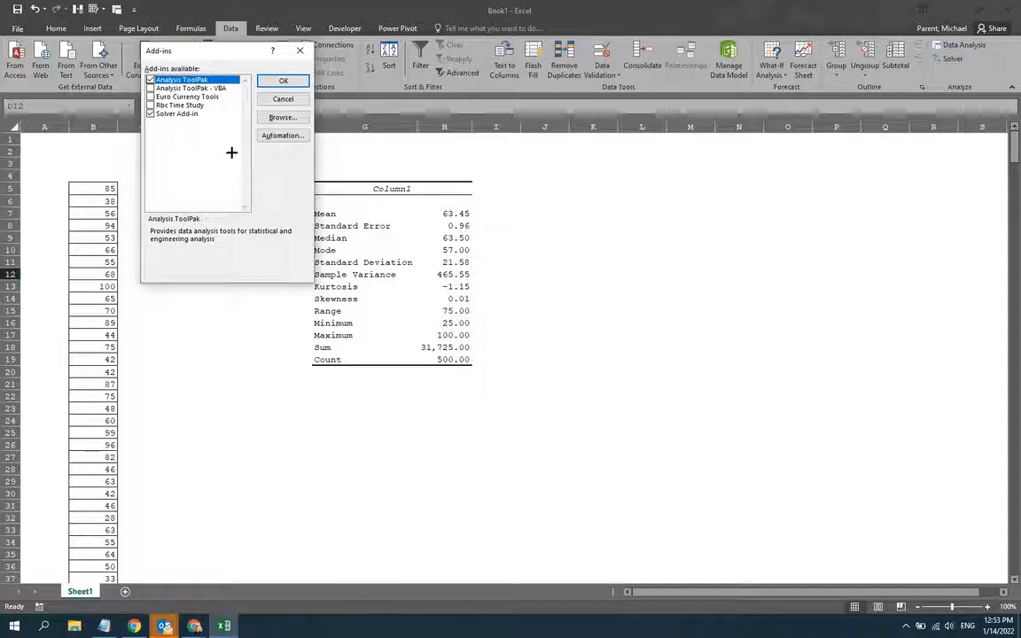
click(151, 114)
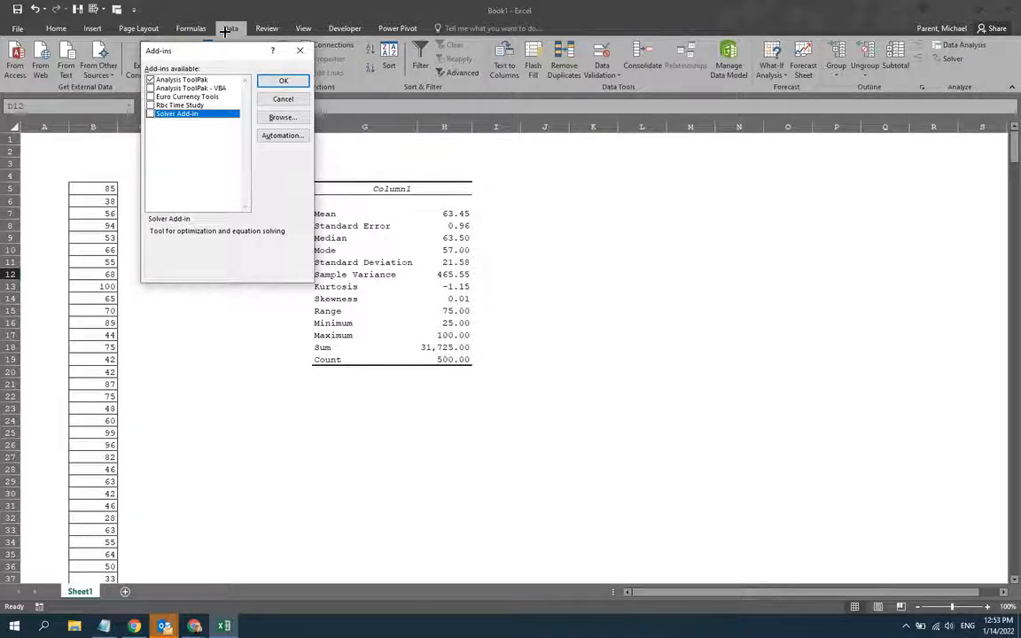
click(278, 80)
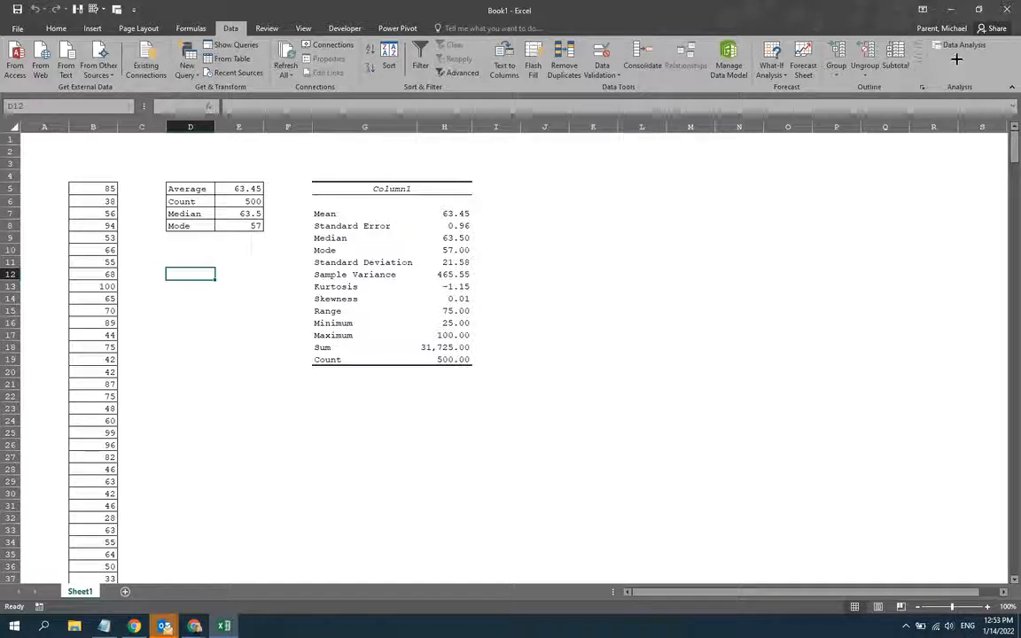
click(767, 174)
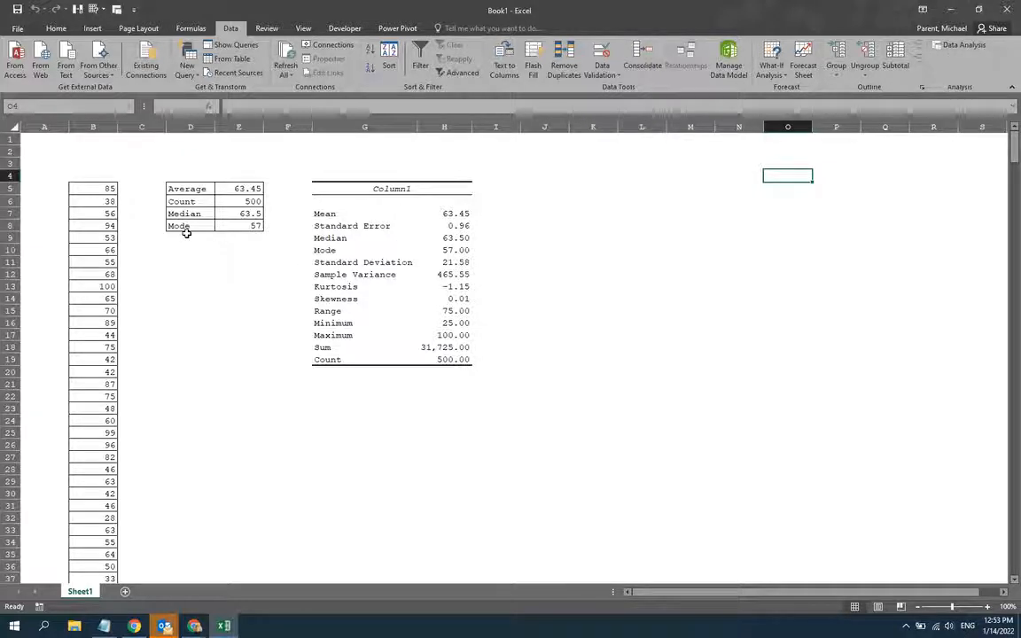
Step: Review the descriptive statistics report in G7:H19, checking the Range entry against the Minimum and Maximum entries
drag(324, 214, 446, 358)
click(396, 402)
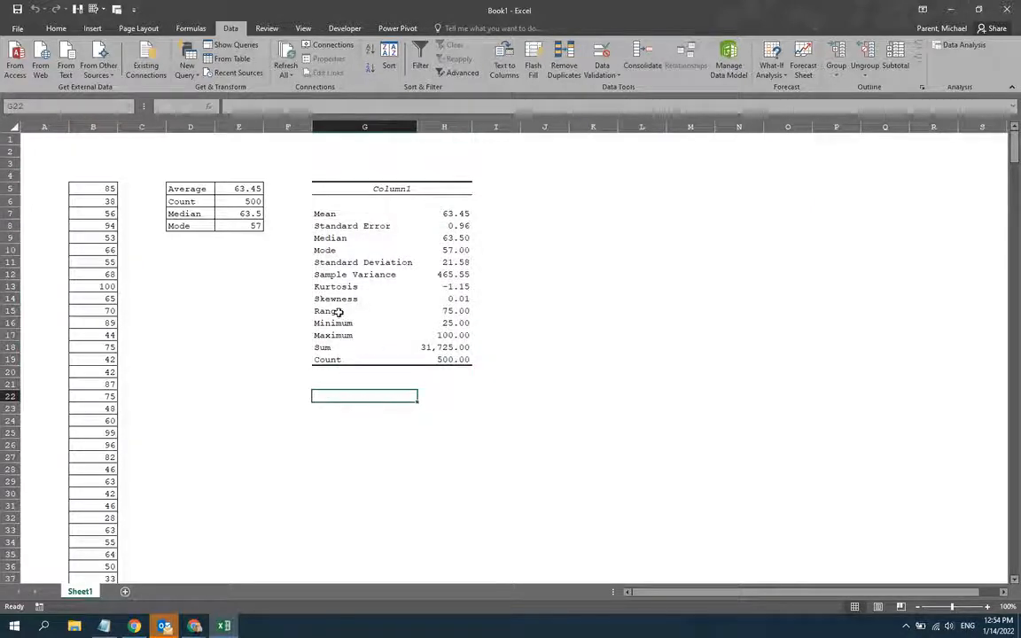
drag(337, 312, 447, 312)
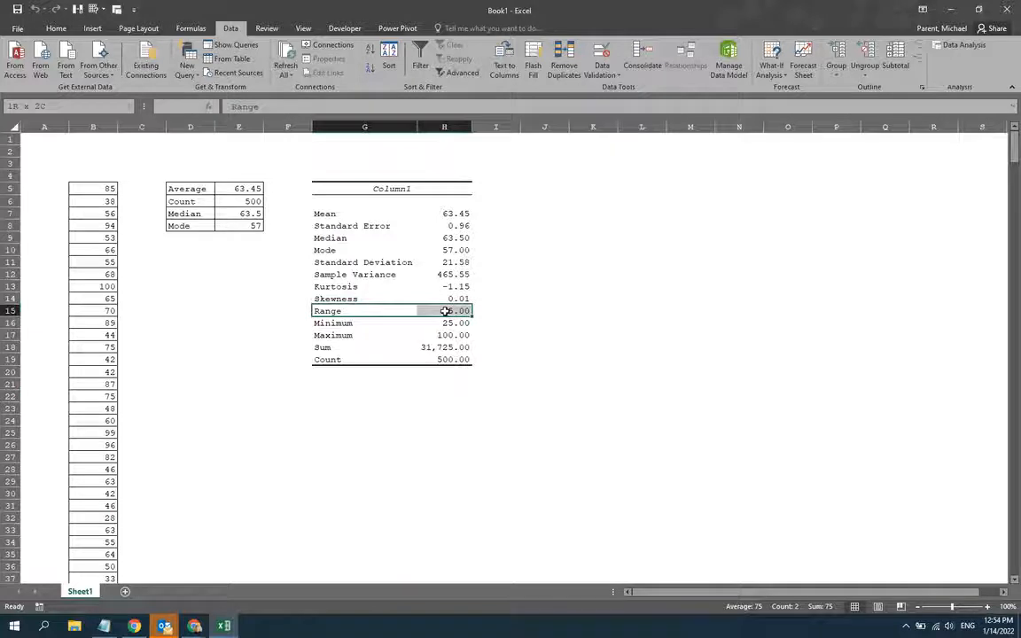
click(494, 312)
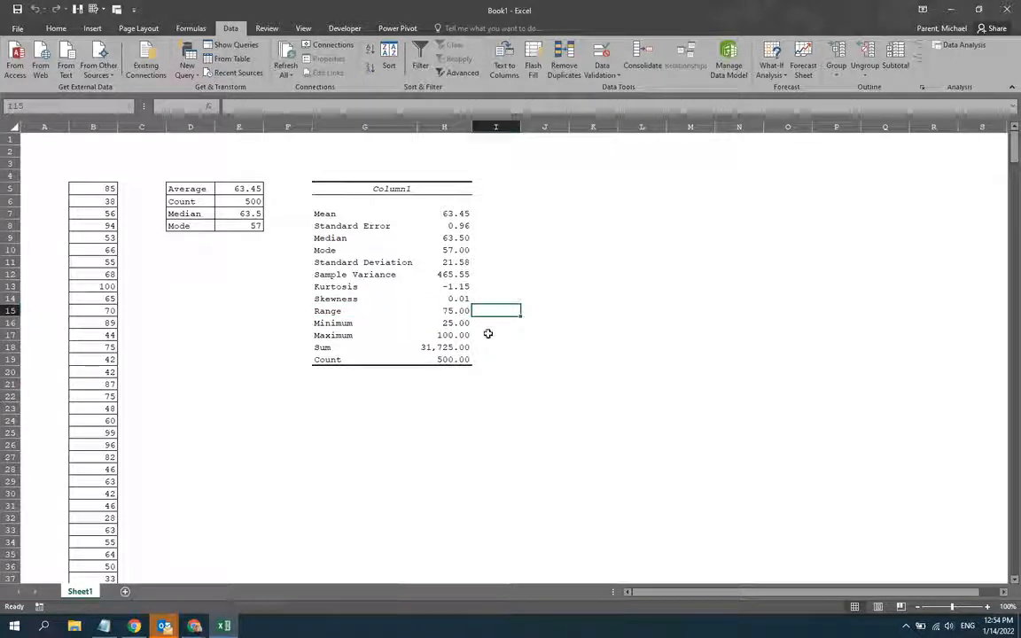
click(488, 334)
drag(446, 337, 390, 324)
click(344, 311)
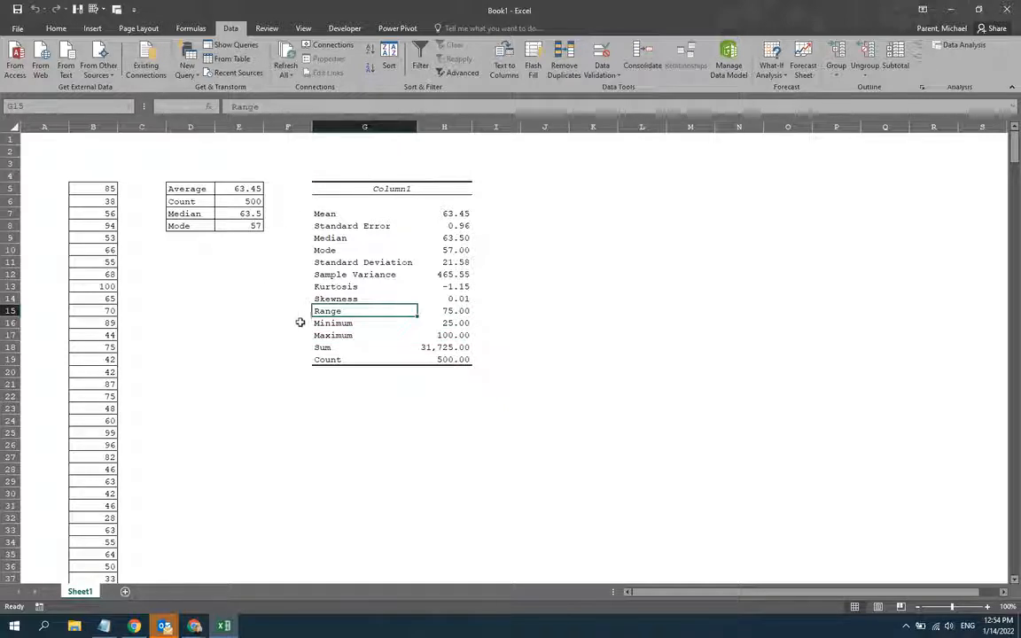